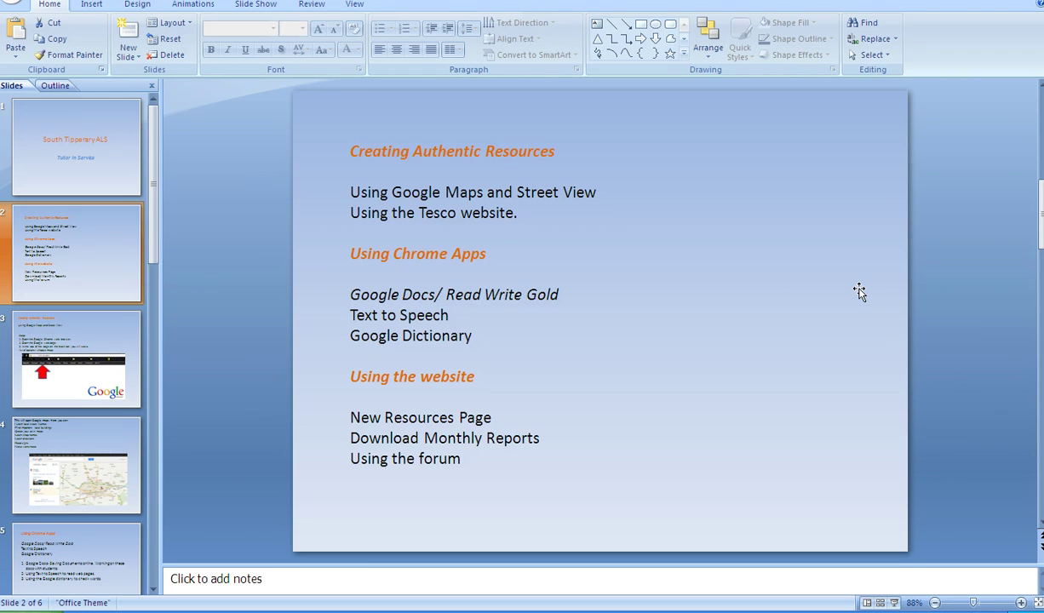
Switch to Chrome and bring up the Google Maps page showing Clonmel, South Tipperary, Ireland
key("alt+Tab")
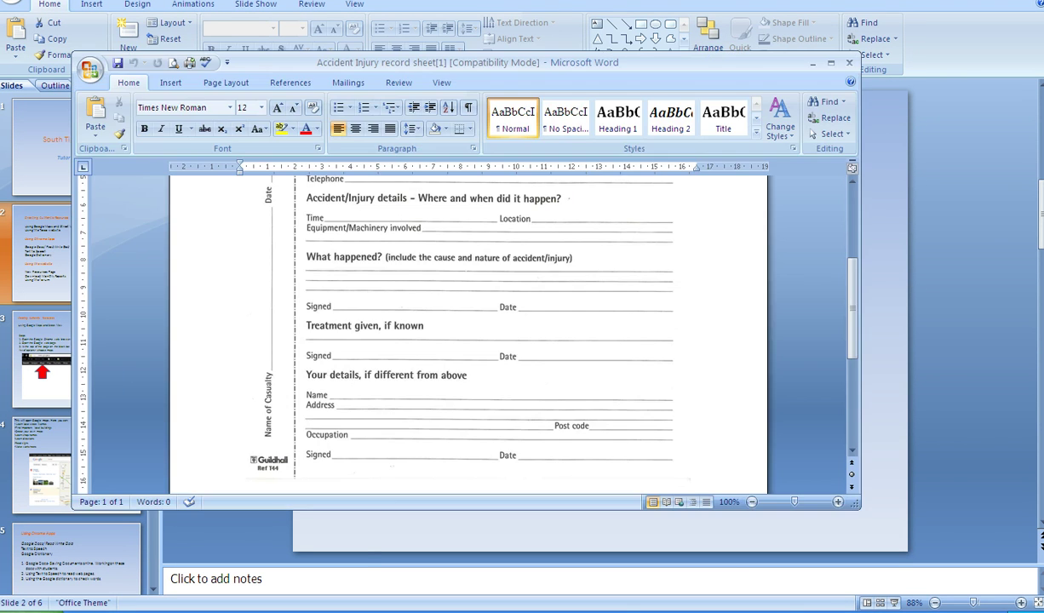
key("alt+Tab")
key("alt+Tab")
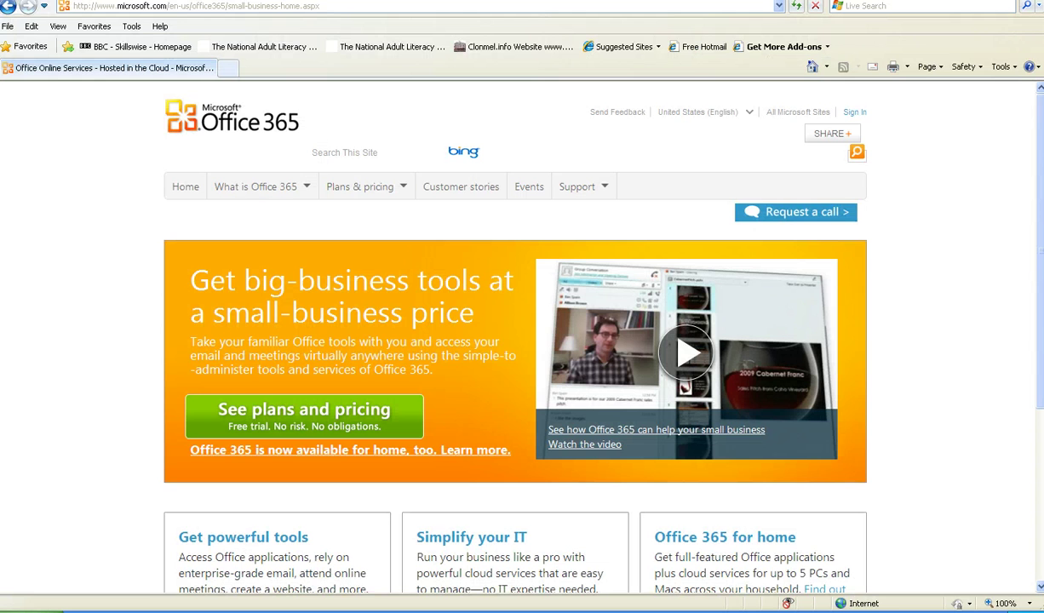
key("alt+Tab")
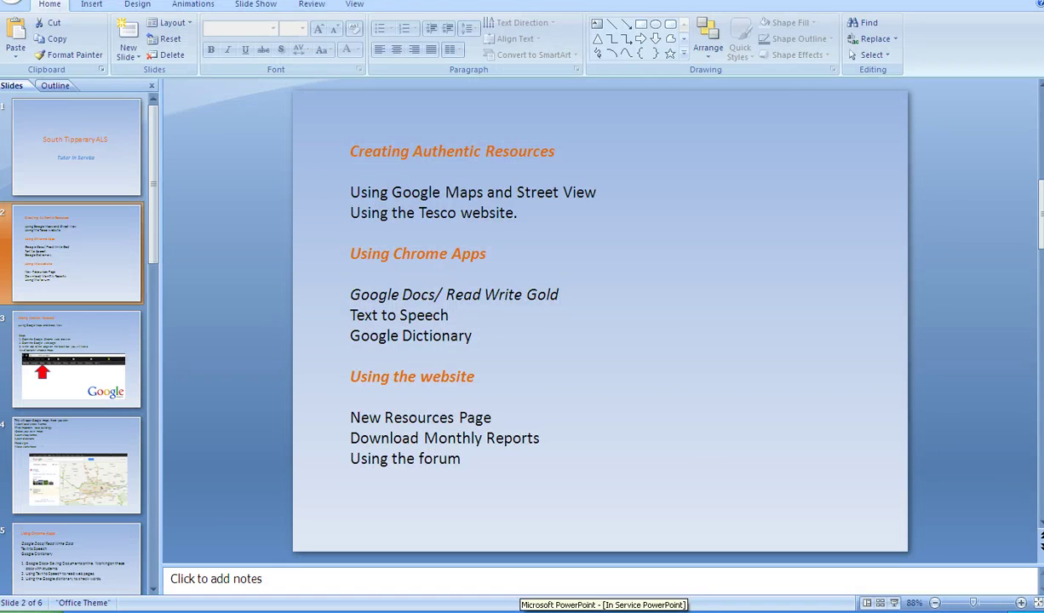
key("alt+Tab")
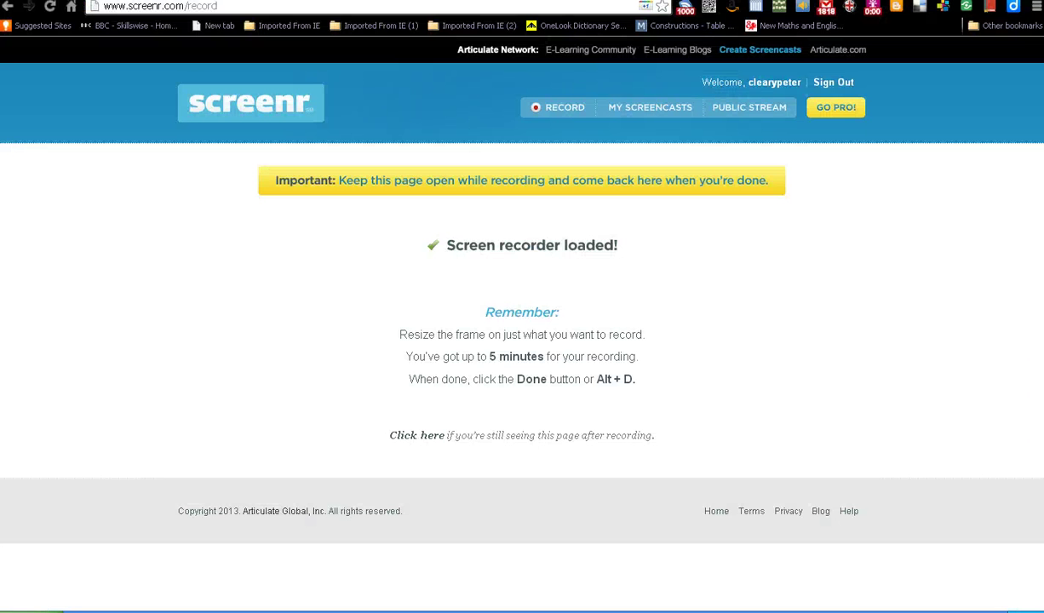
key("ctrl+Tab")
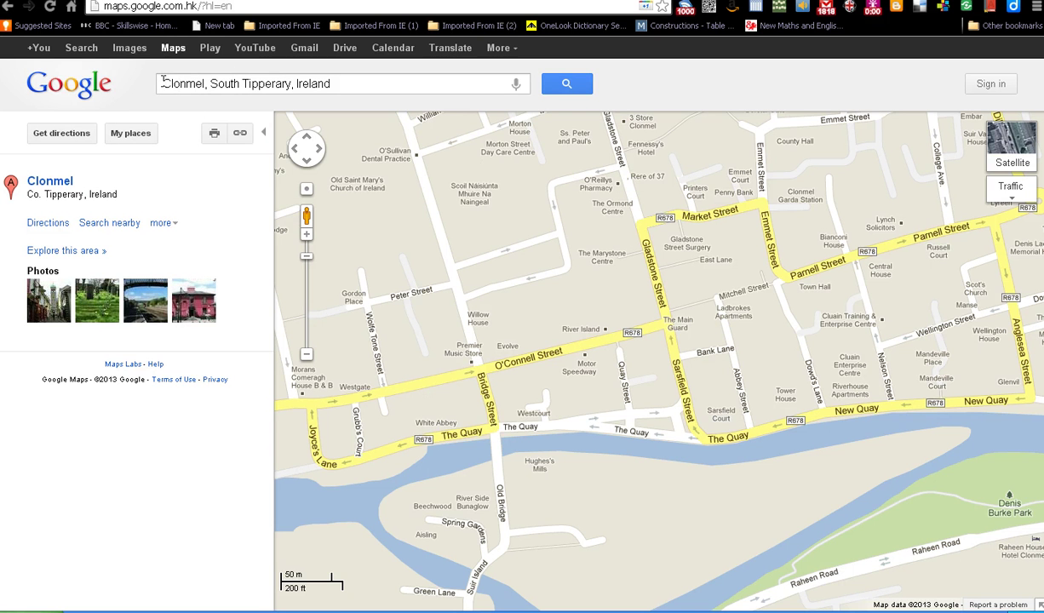
Open Street View in Clonmel town centre near The Main Guard and move in close to the National Irish Bank sign
left_click_drag(162, 81, 341, 86)
left_click(341, 86)
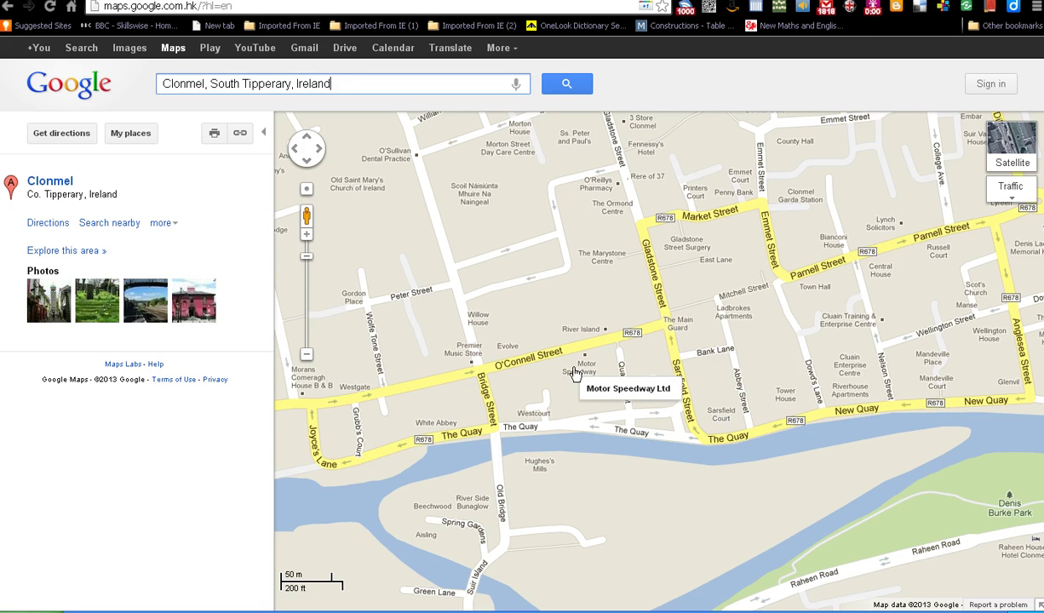
left_click_drag(572, 282, 542, 222)
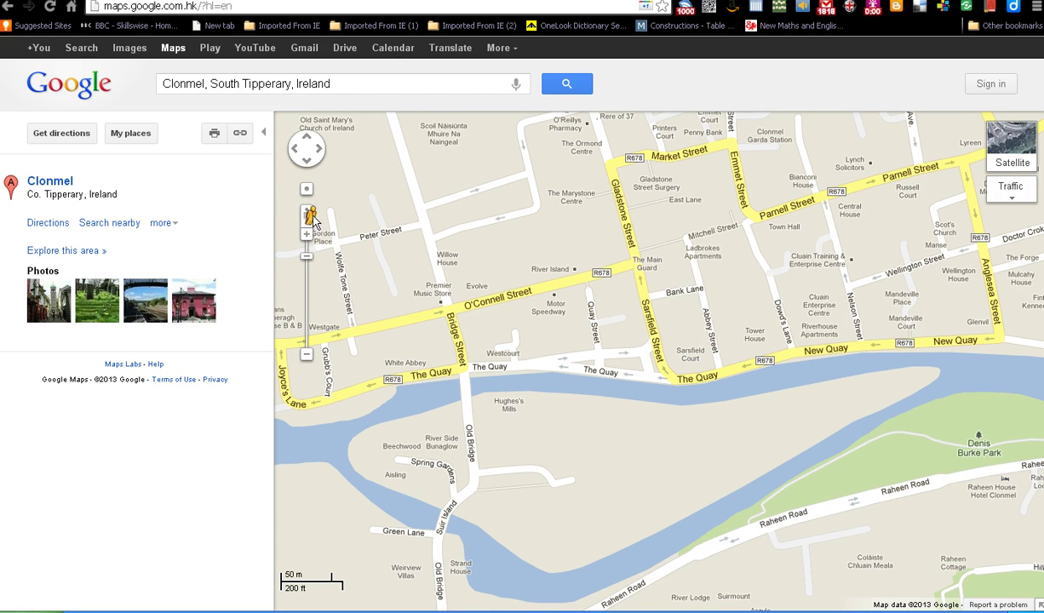
left_click_drag(313, 218, 610, 247)
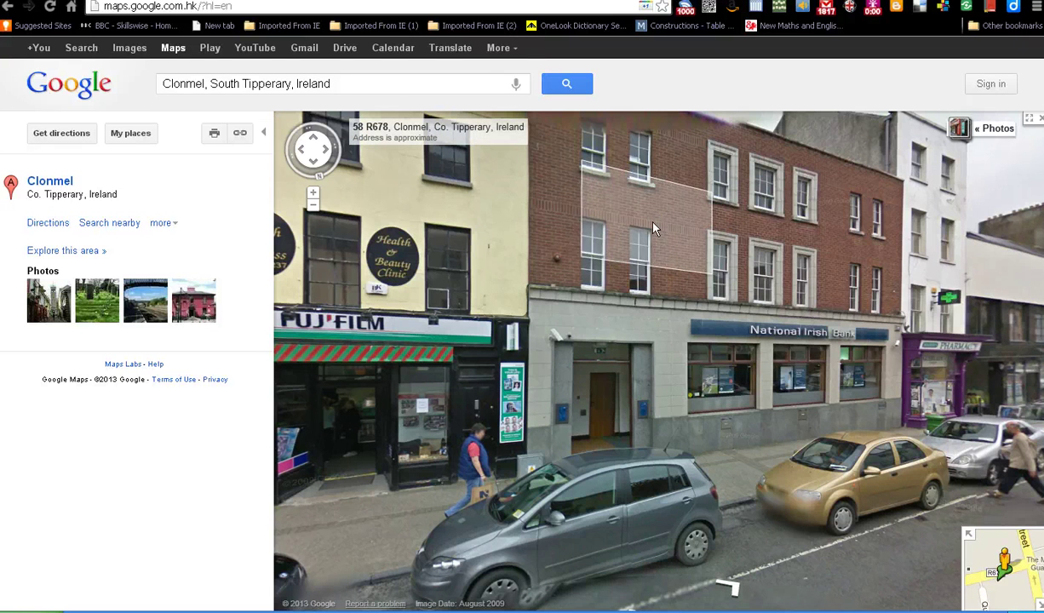
left_click(800, 334)
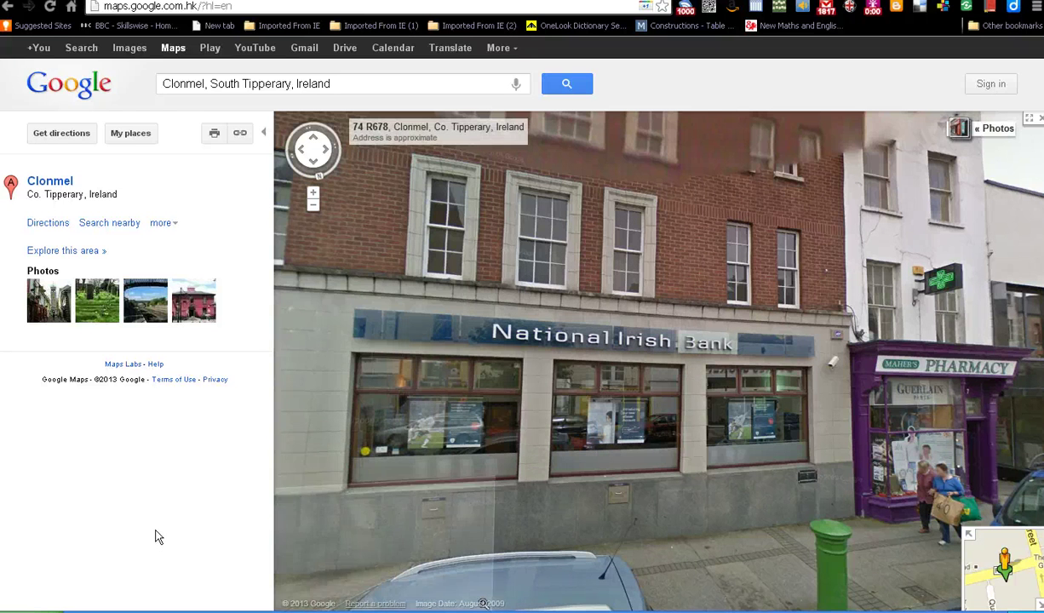
Start Microsoft Office Word 2007, paste the Street View screenshot into the blank document, and maximize the window
left_click(31, 610)
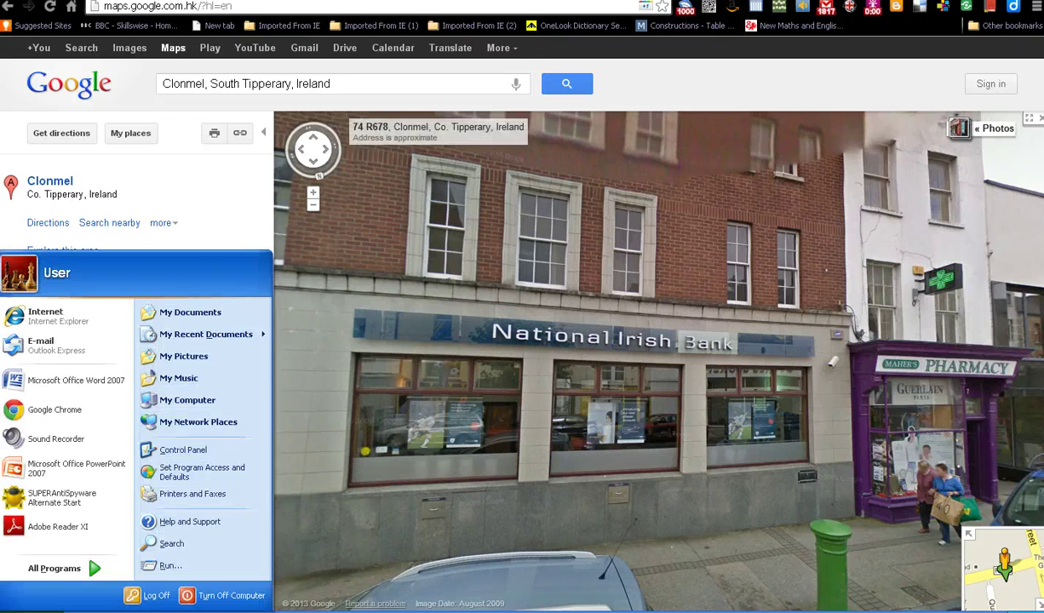
left_click(77, 381)
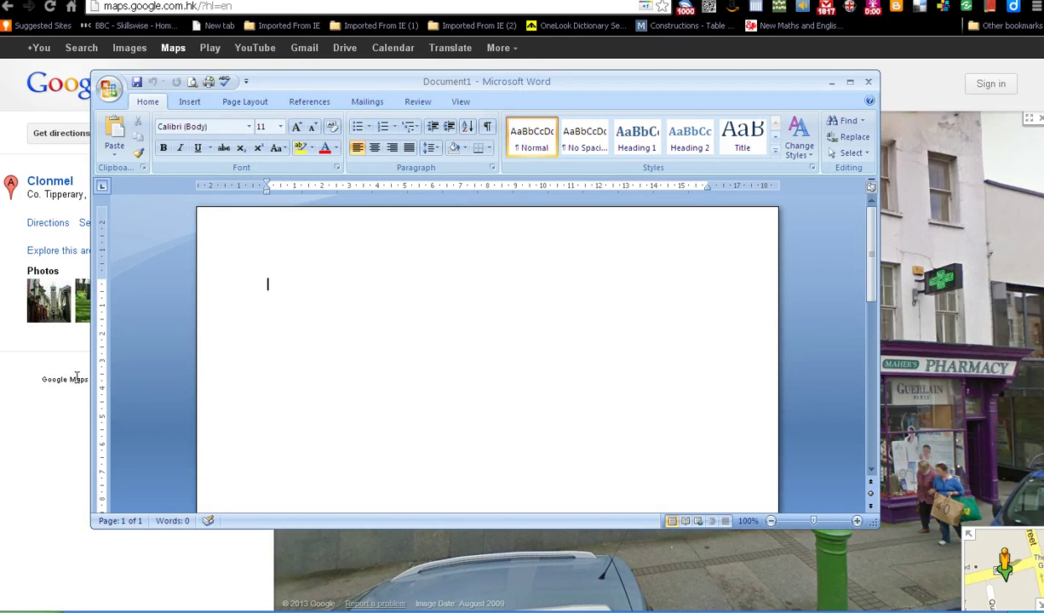
right_click(268, 284)
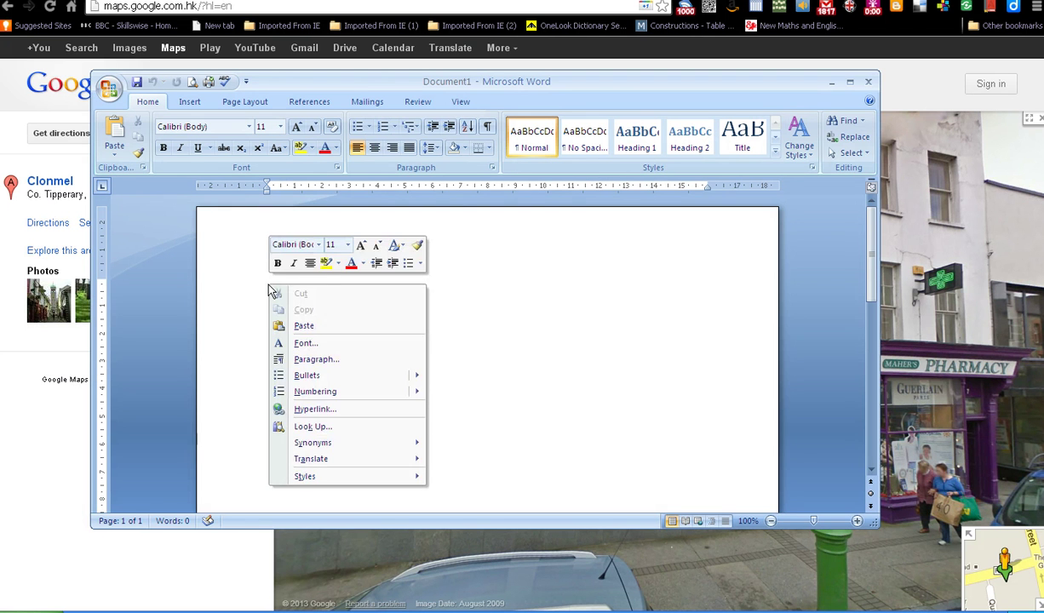
left_click(312, 327)
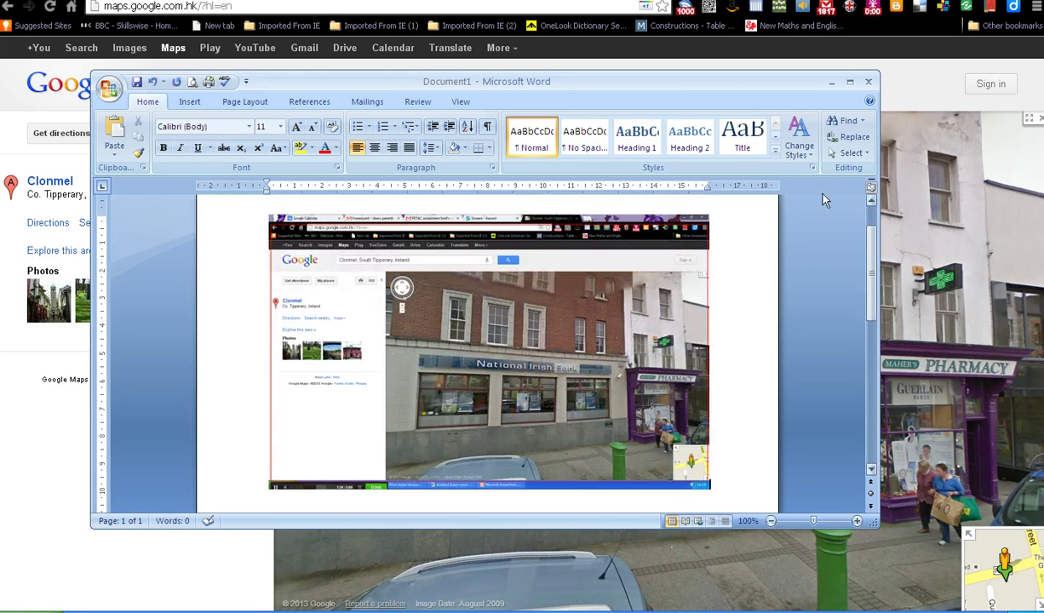
left_click(849, 82)
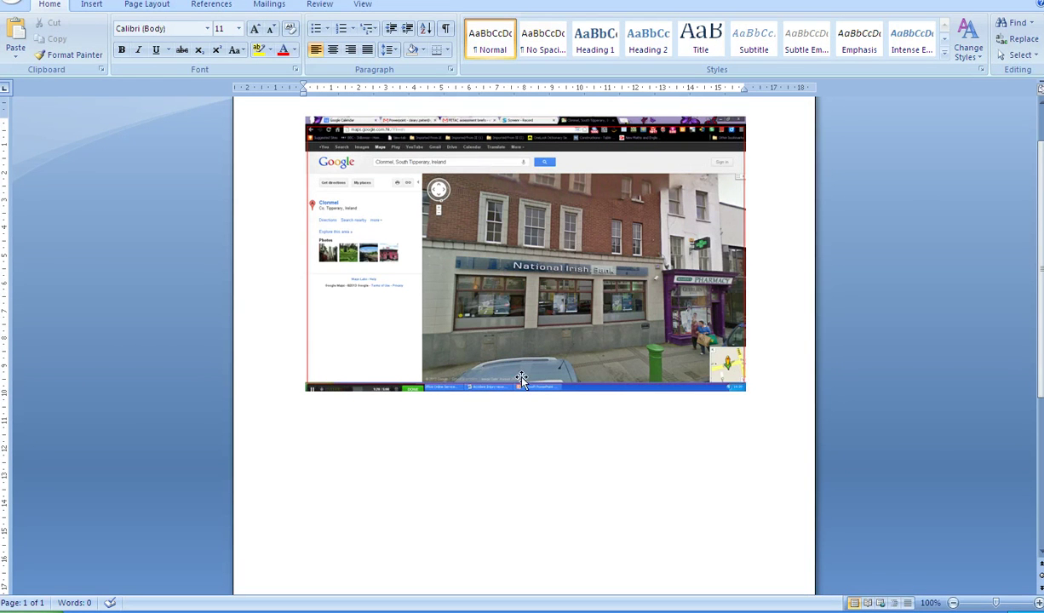
Crop the pasted screenshot down to the National Irish Bank sign and enlarge it proportionally to about 15.87 cm wide
left_click(536, 200)
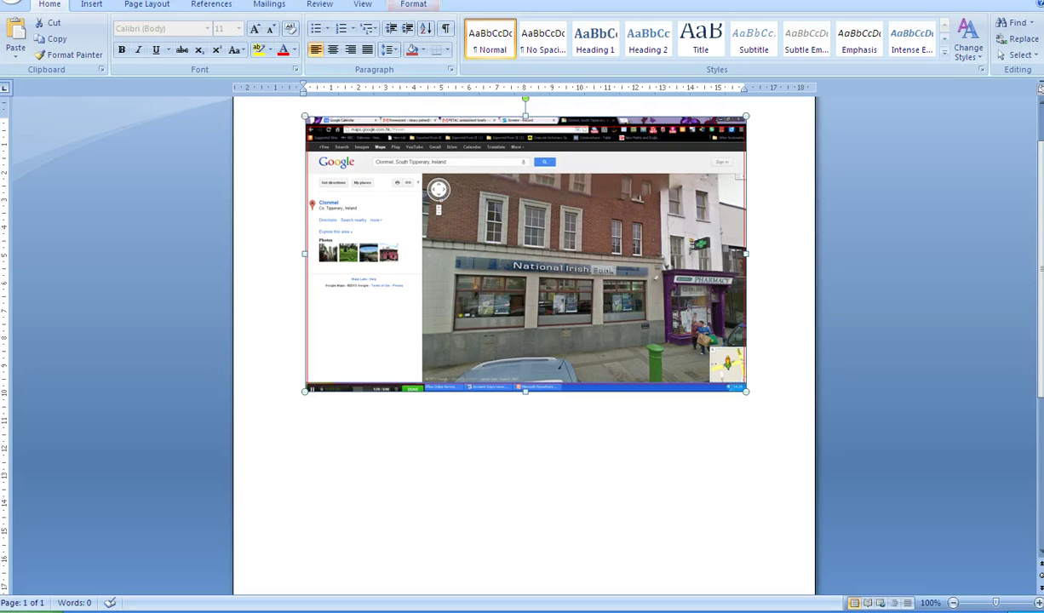
left_click(413, 6)
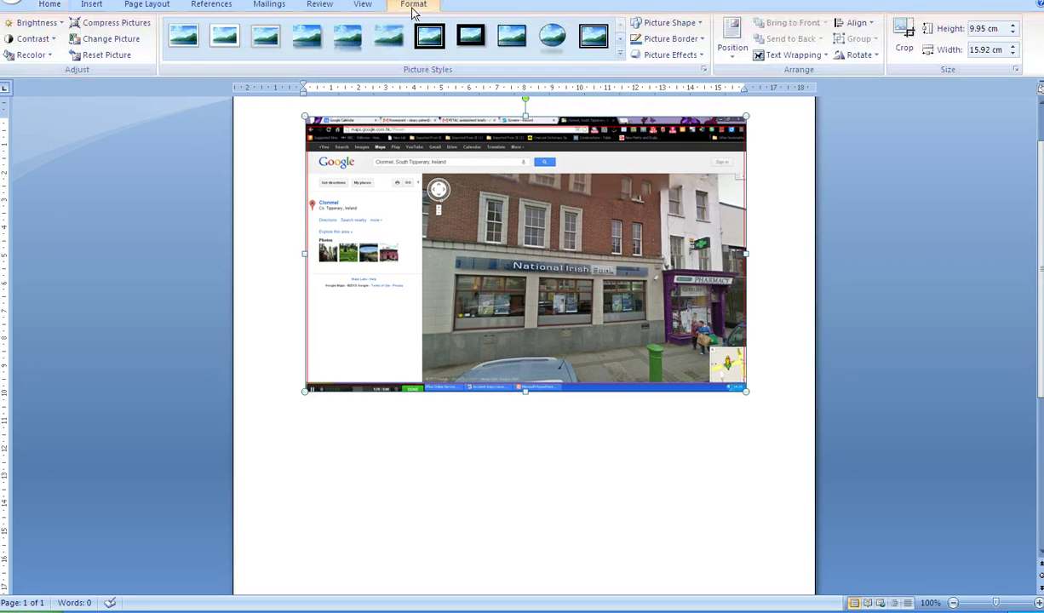
left_click(904, 47)
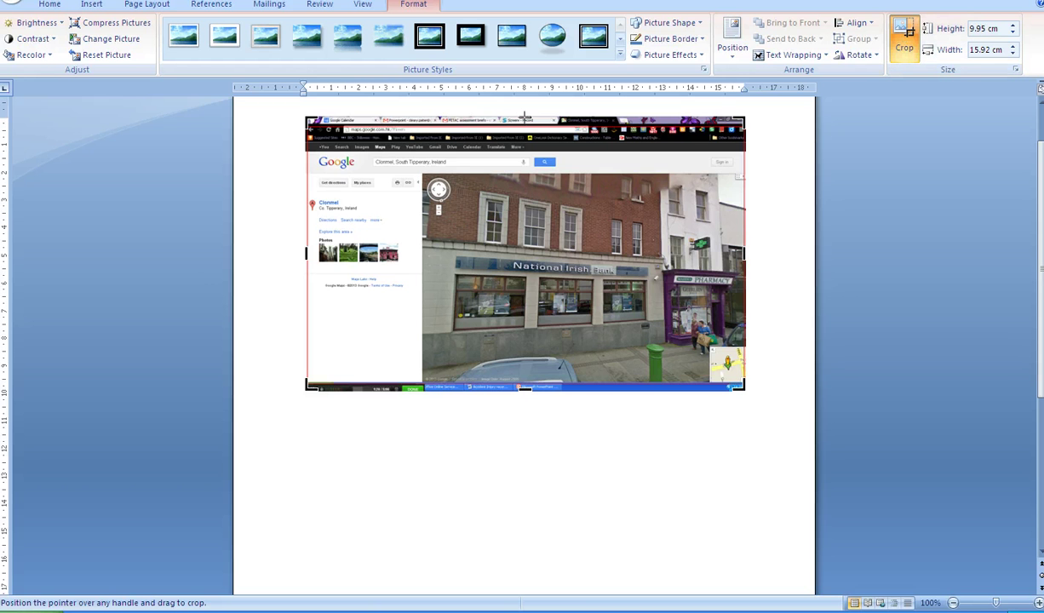
left_click_drag(524, 116, 527, 253)
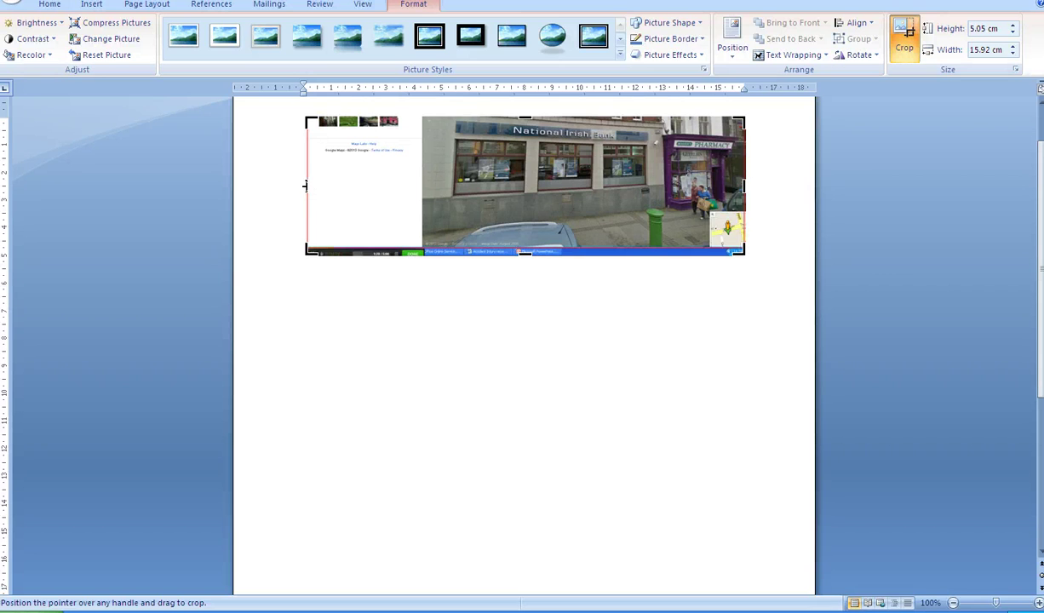
left_click_drag(305, 187, 486, 205)
left_click_drag(552, 249, 434, 161)
left_click_drag(368, 160, 372, 144)
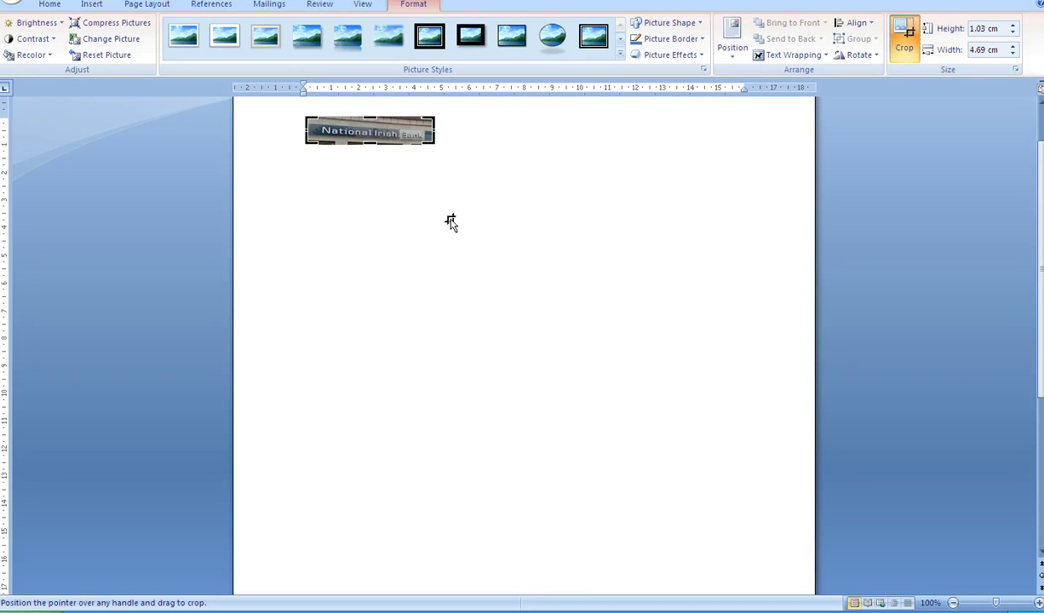
left_click(904, 43)
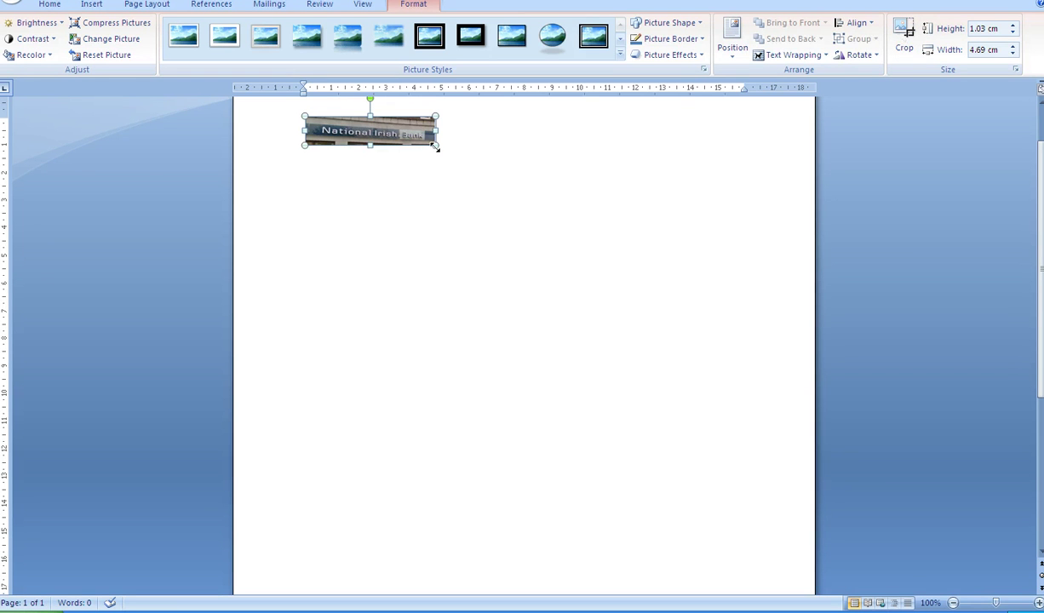
left_click_drag(435, 146, 487, 216)
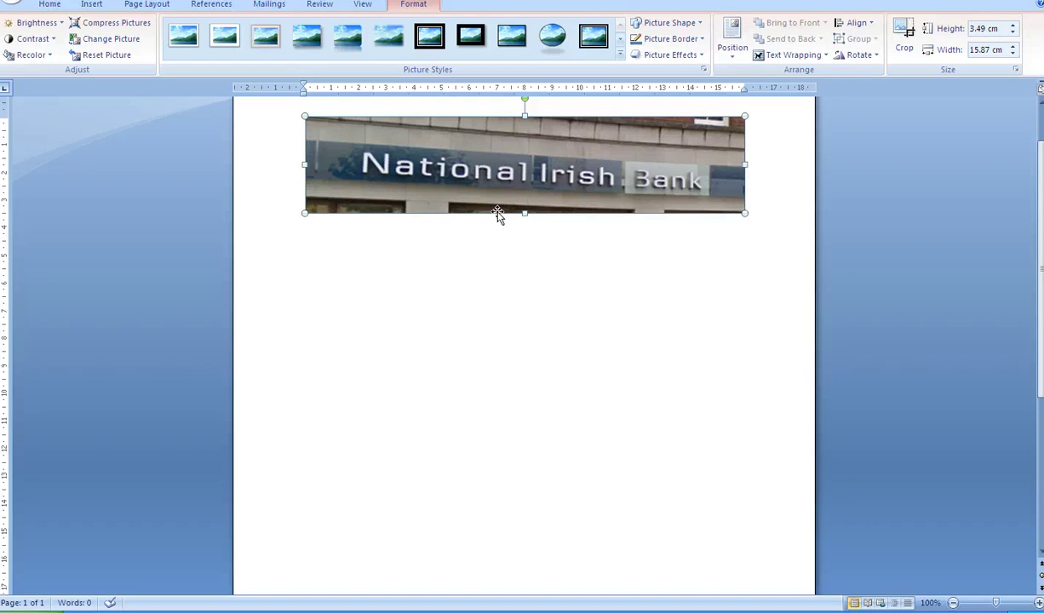
Add the caption "National Irish Bank" on a new line below the picture
left_click(765, 206)
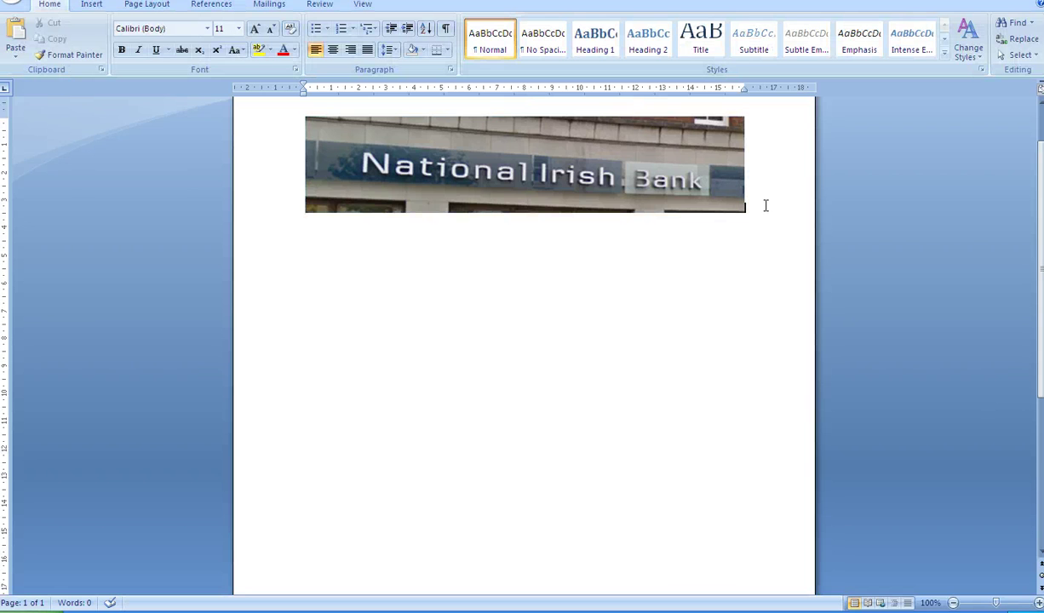
key("Return")
type("National Irish Bank")
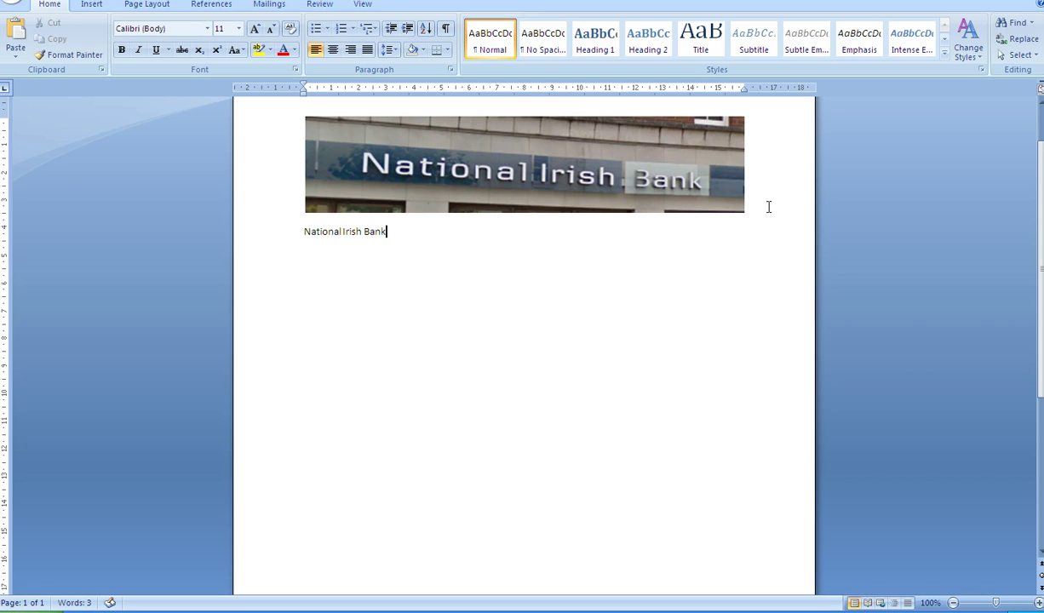
Increase the caption's font size to 18 and start a new line below it
triple_click(302, 226)
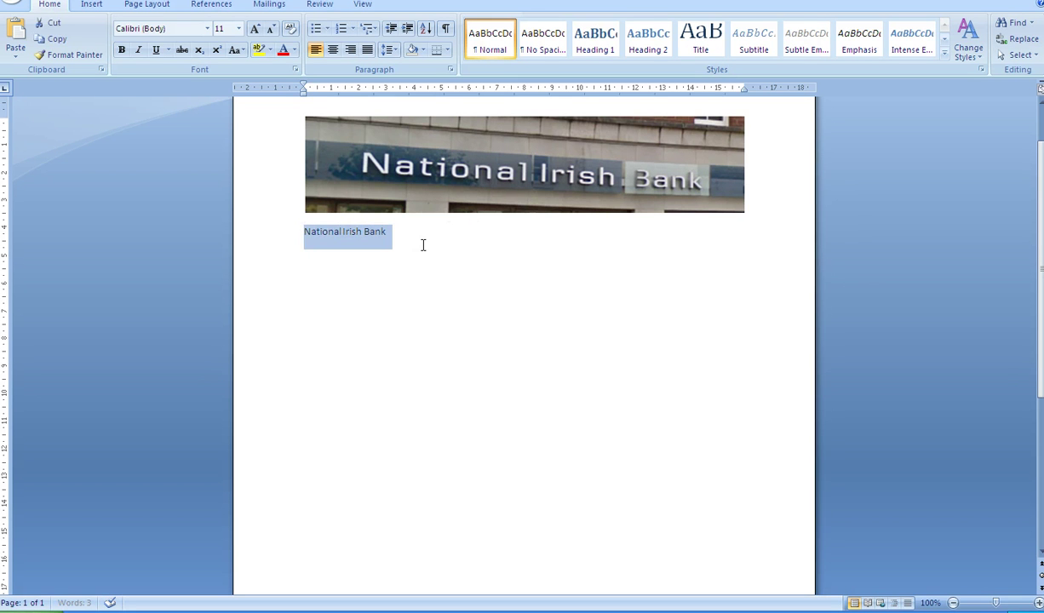
left_click(254, 29)
left_click(254, 29)
left_click(254, 29)
left_click(255, 29)
key("End")
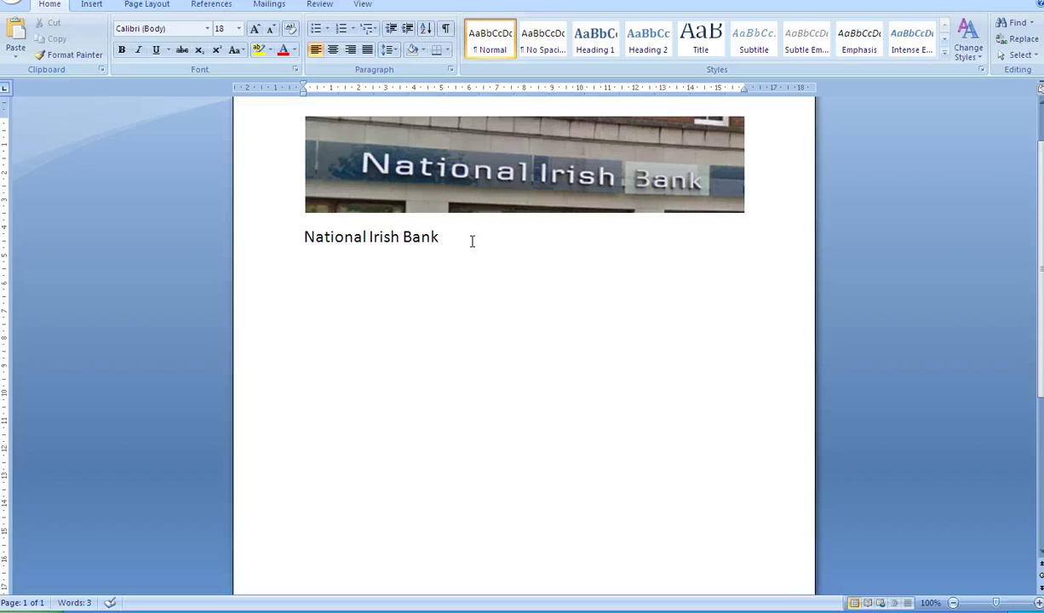
key("Return")
left_click(490, 179)
key("Down")
key("Down")
Switch back to Google Maps and zoom in on the Maher's Pharmacy shopfront in Street View
key("alt+Tab")
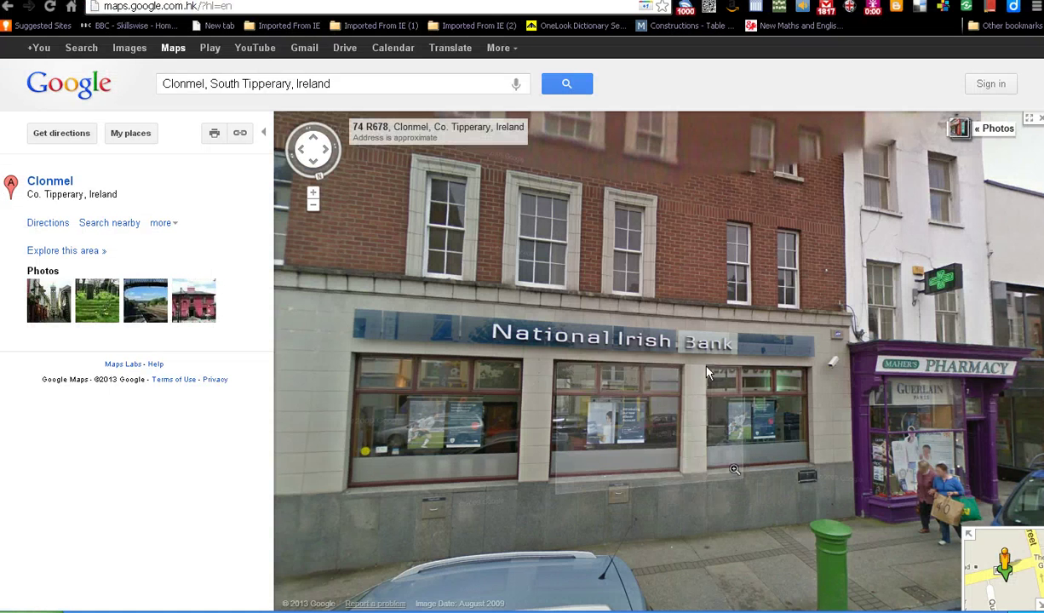
left_click(963, 383)
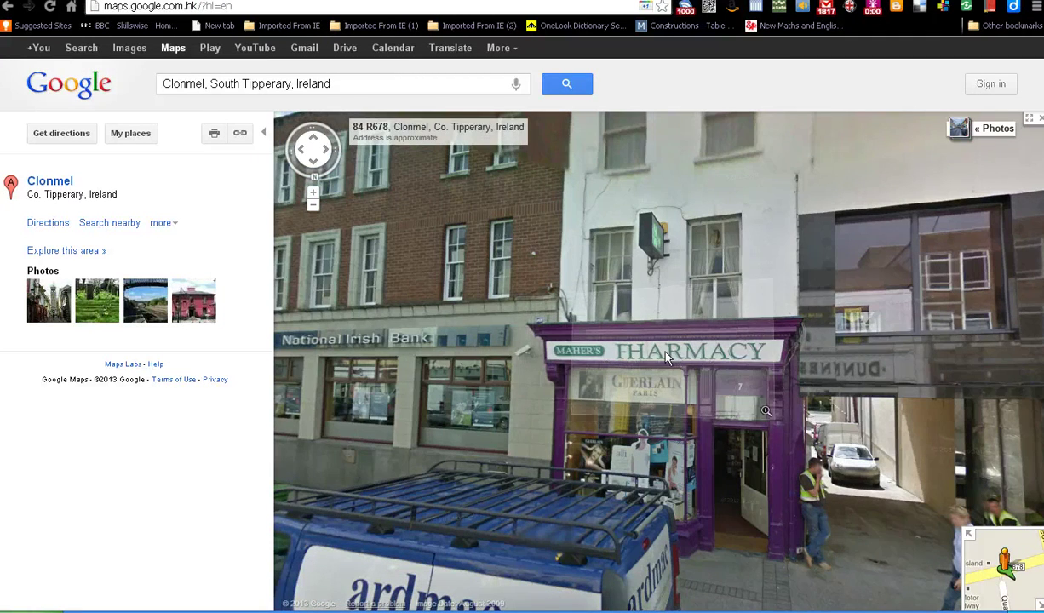
left_click_drag(637, 337, 523, 320)
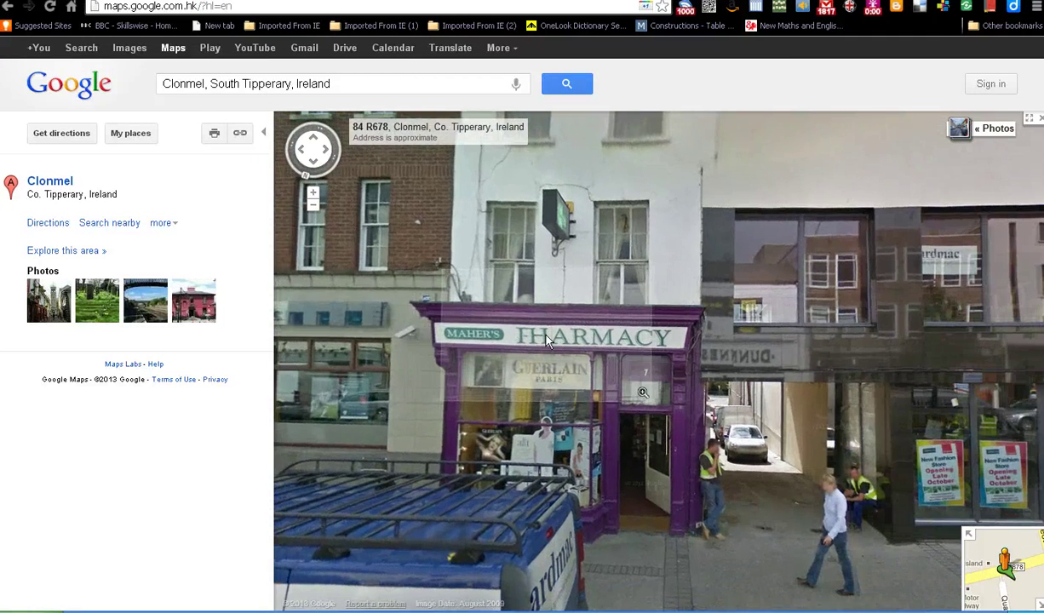
left_click(528, 339)
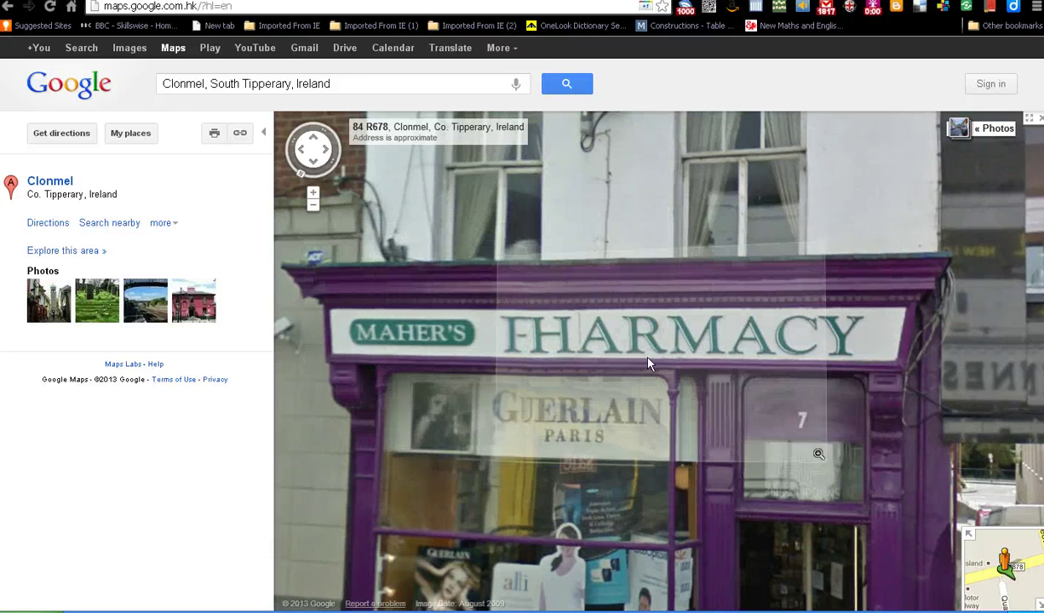
Turn the Street View across the street and frame the full Dunnes Stores shopfront sign
left_click_drag(692, 369, 438, 328)
left_click_drag(791, 366, 317, 358)
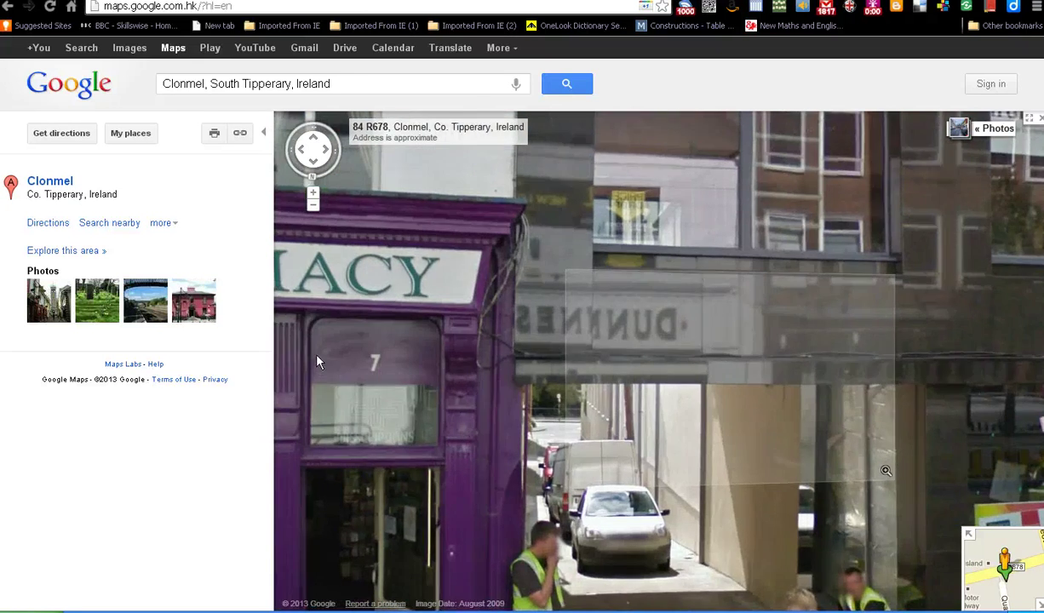
left_click_drag(874, 305, 774, 351)
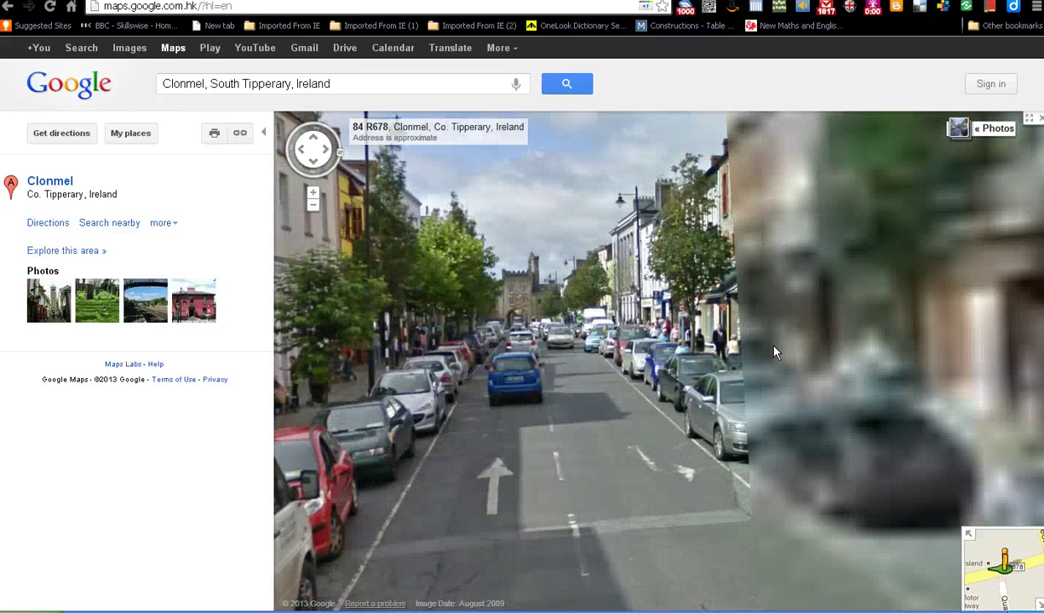
left_click(775, 352)
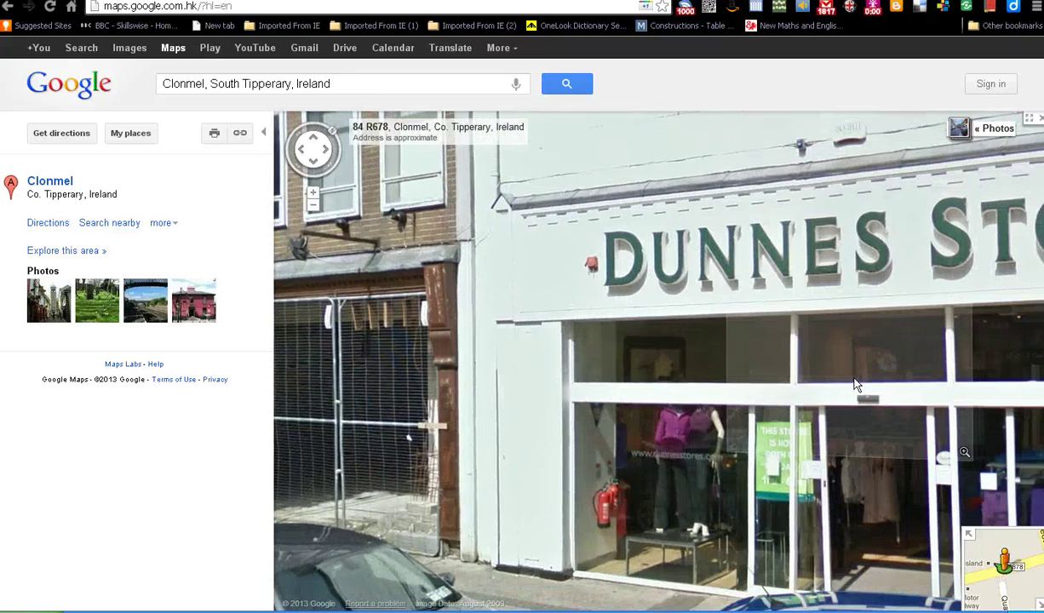
left_click_drag(855, 384, 593, 415)
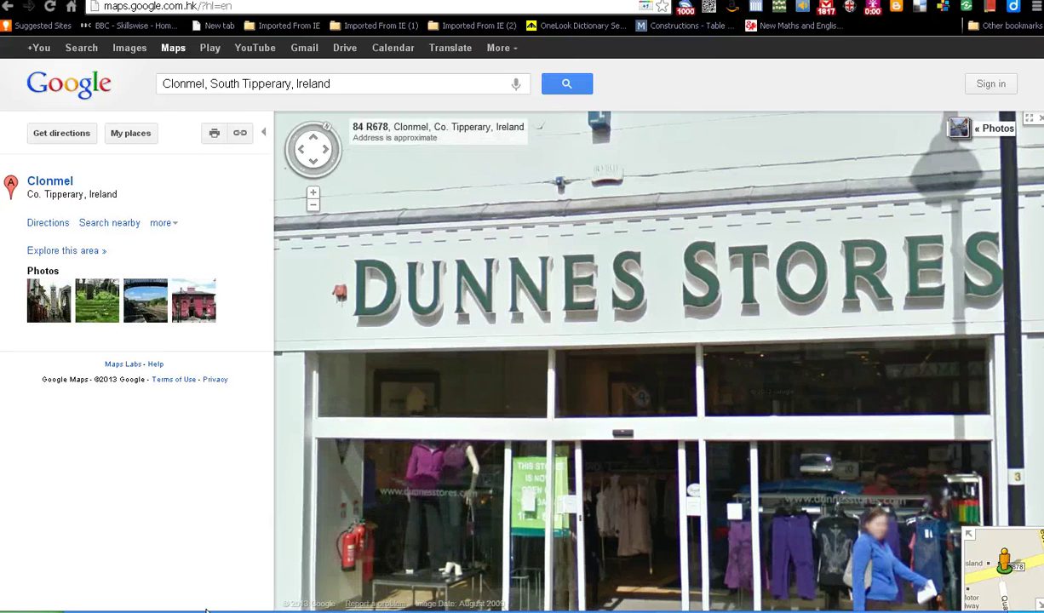
Switch to the Word document and paste the Dunnes Stores screenshot below the "National Irish Bank" caption
key("alt+Tab")
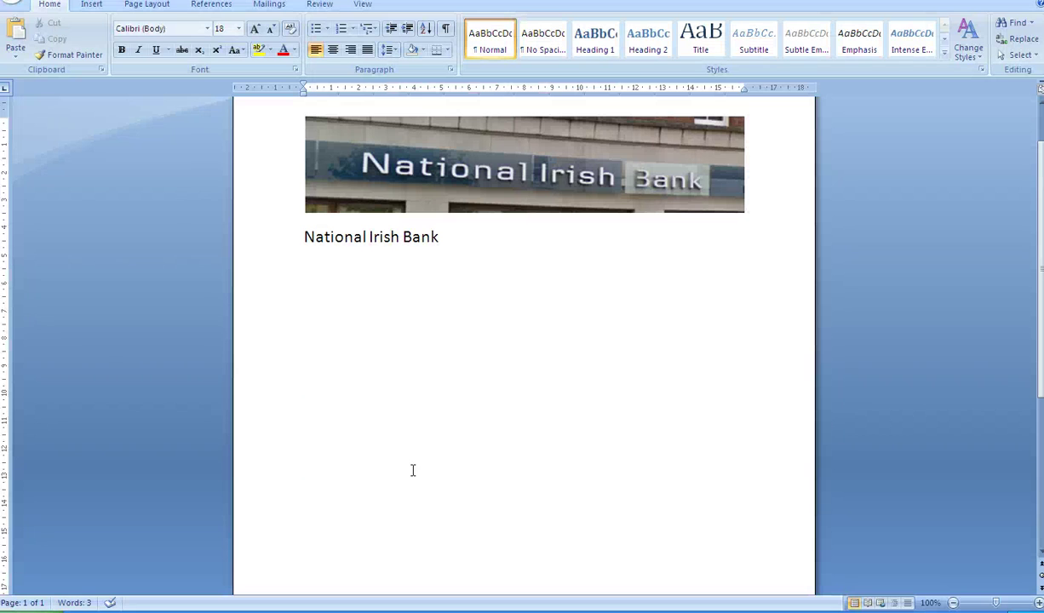
right_click(304, 270)
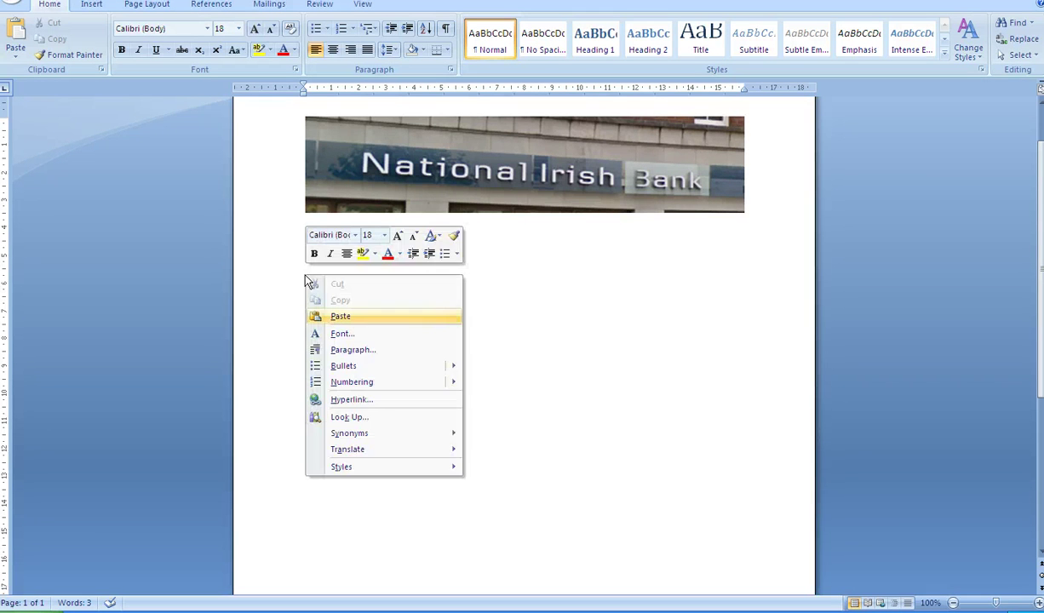
left_click(347, 317)
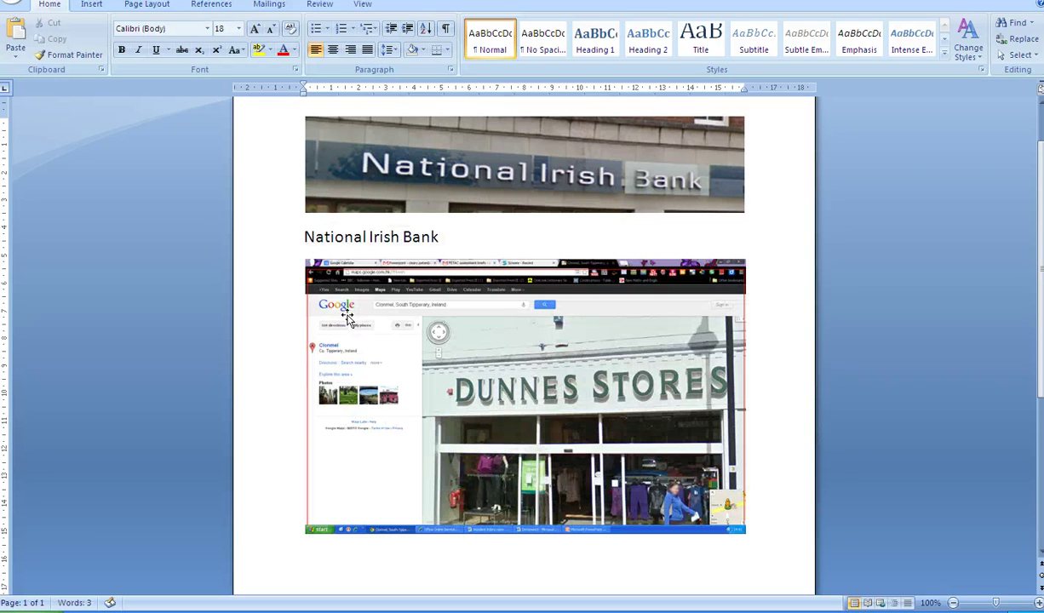
Crop the top, left and bottom of the pasted screenshot down to the Dunnes Stores sign, about 11 cm wide
left_click(485, 366)
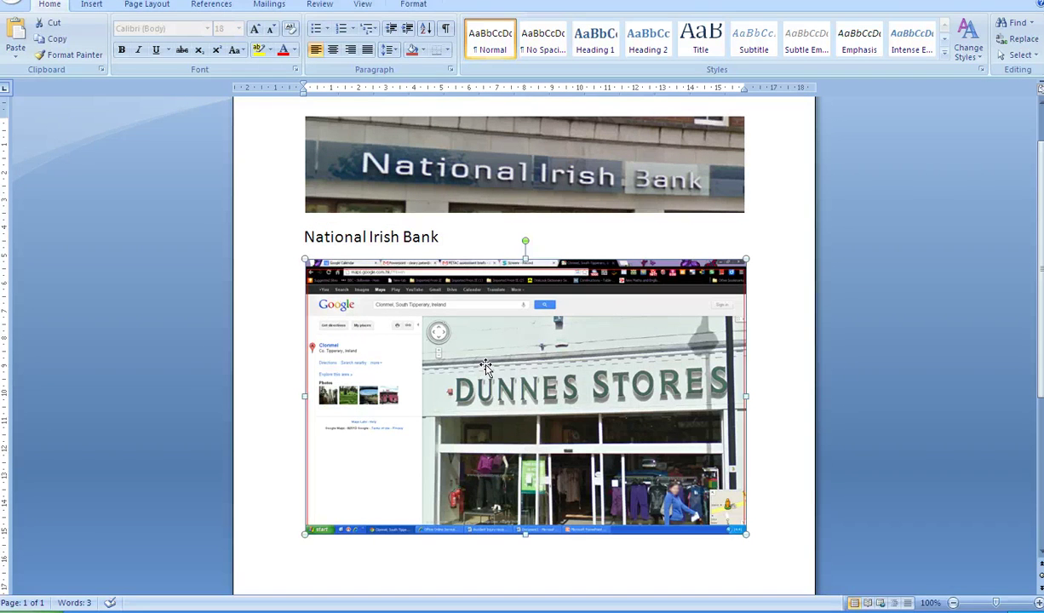
left_click(414, 5)
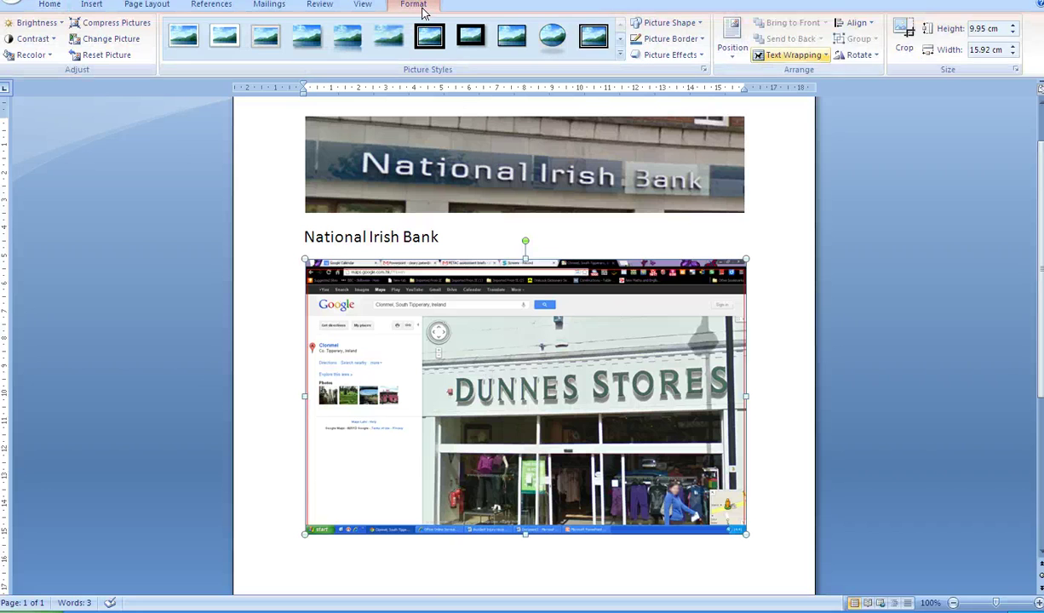
left_click(906, 38)
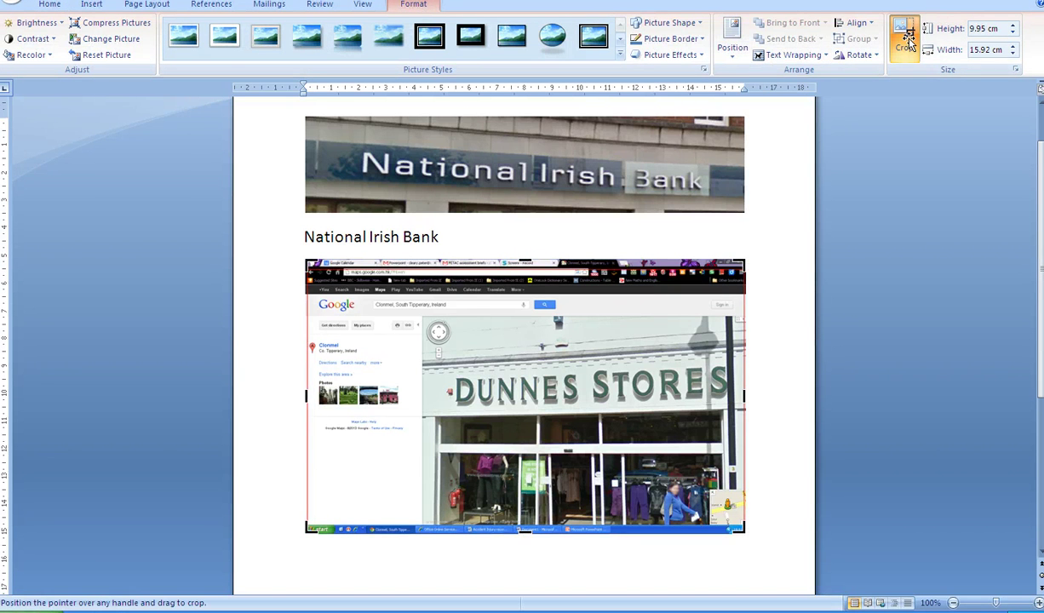
left_click_drag(525, 259, 524, 350)
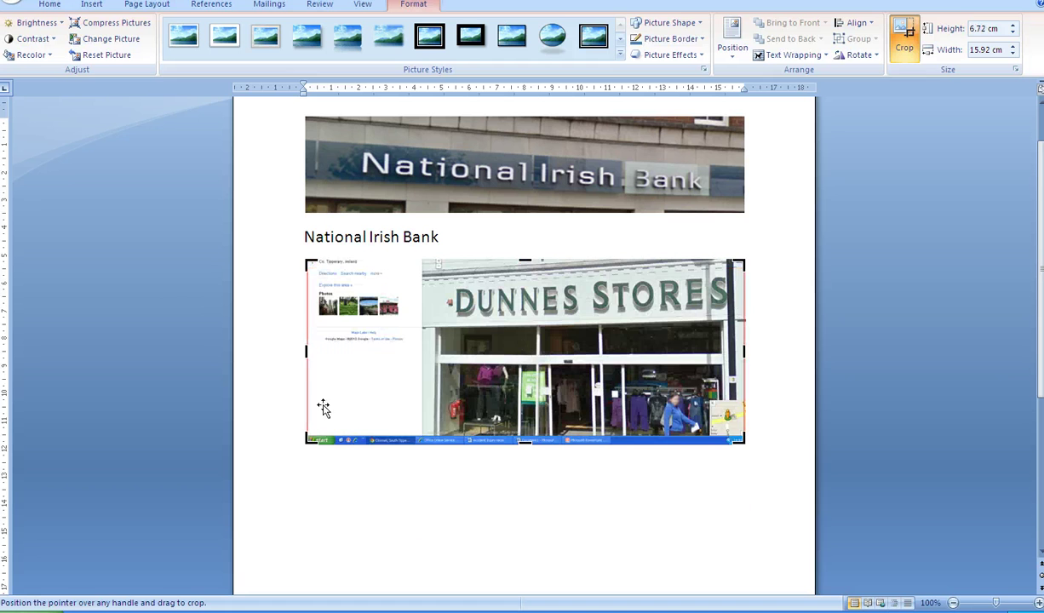
left_click_drag(306, 349, 439, 350)
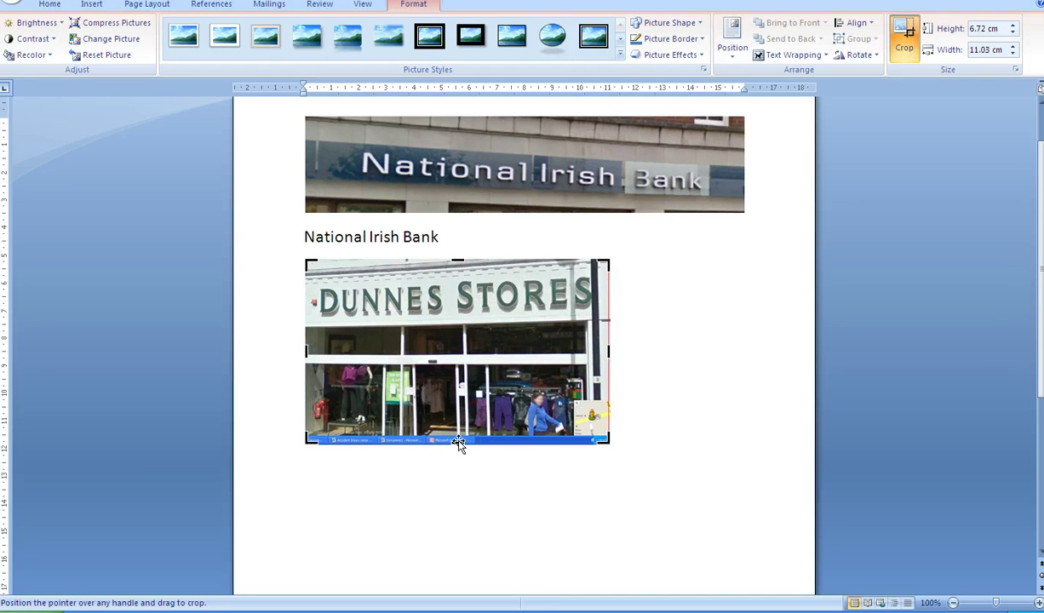
left_click_drag(457, 442, 478, 324)
left_click(634, 307)
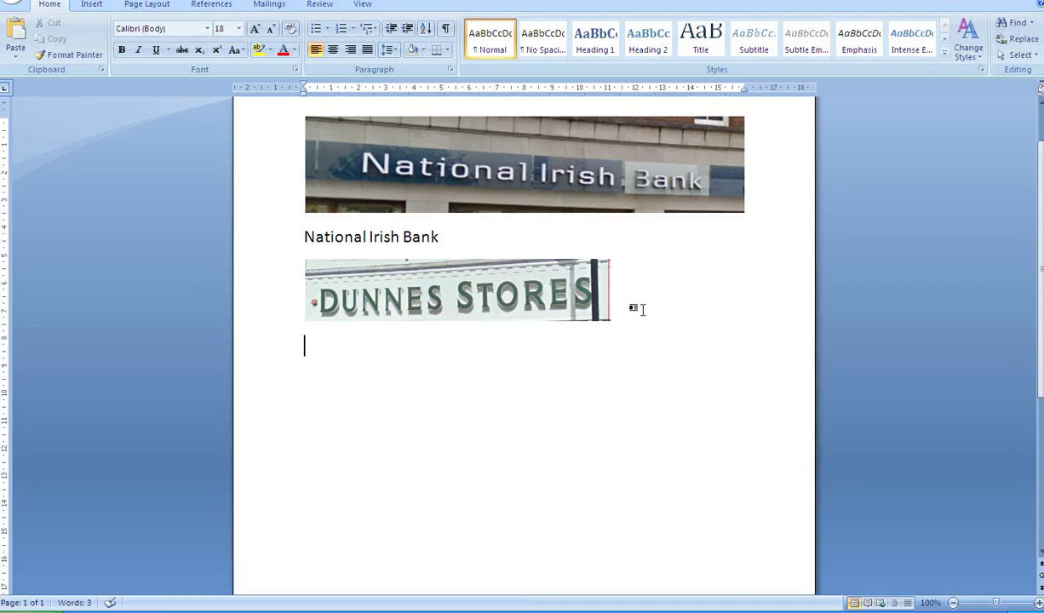
Add the caption "DUNNES STORES" on a new line below the cropped sign and start another line after it
key("Return")
type("d")
key("BackSpace")
type("DUNN")
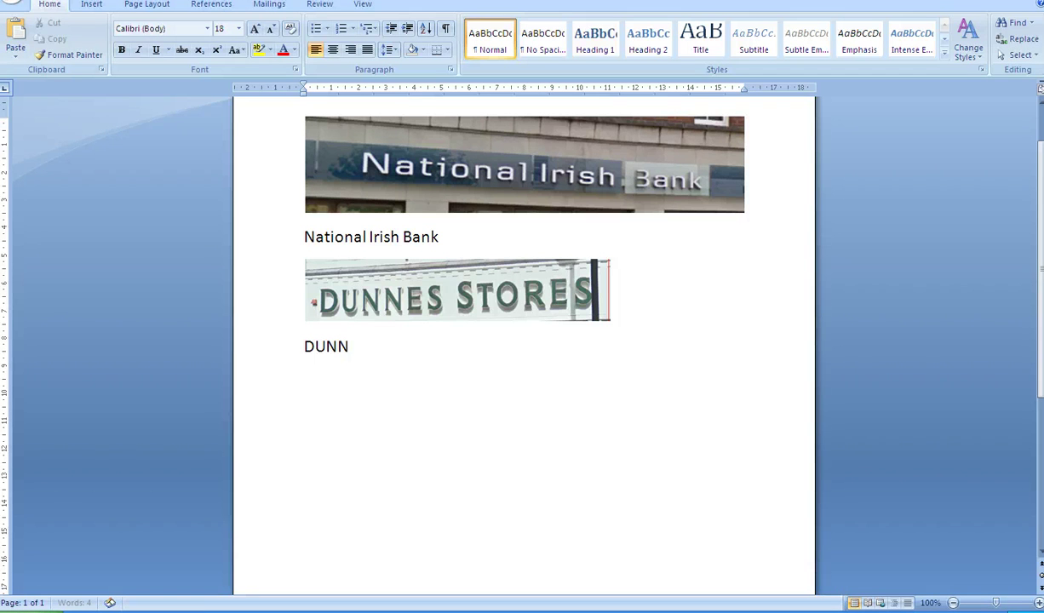
type("ES STORES")
key("Return")
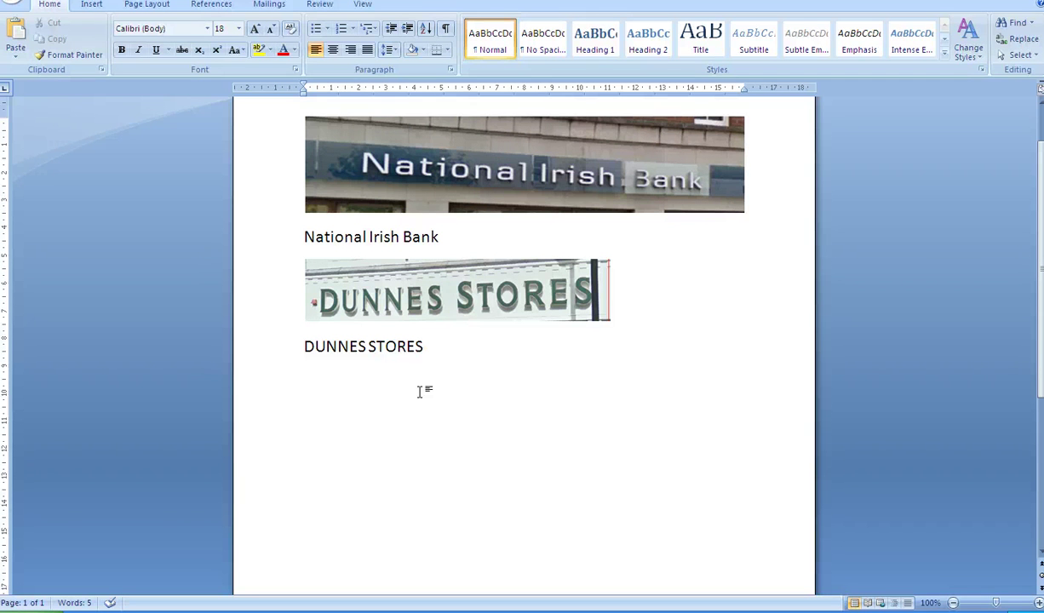
Switch back to Google Maps and look around the street in Street View for another sign to capture
left_click(230, 608)
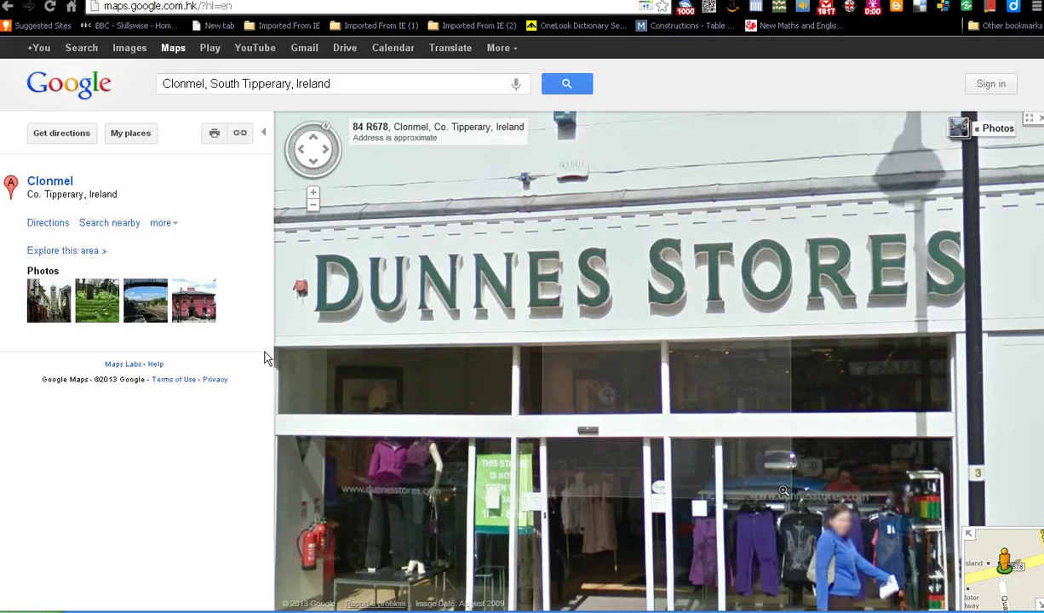
left_click_drag(979, 477, 293, 410)
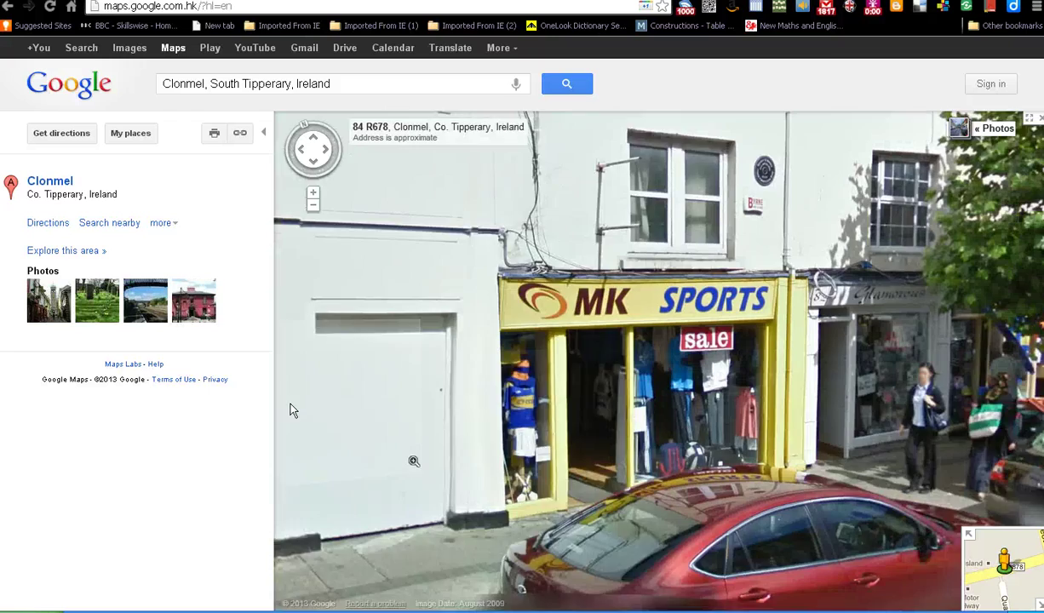
left_click_drag(919, 408, 564, 398)
key("Right")
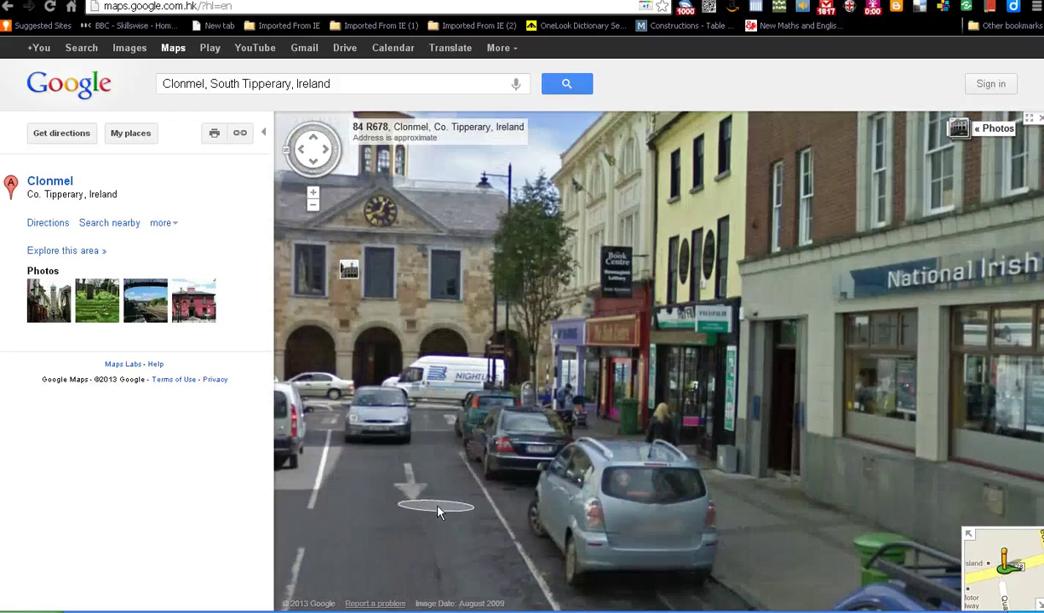
left_click_drag(766, 572, 326, 473)
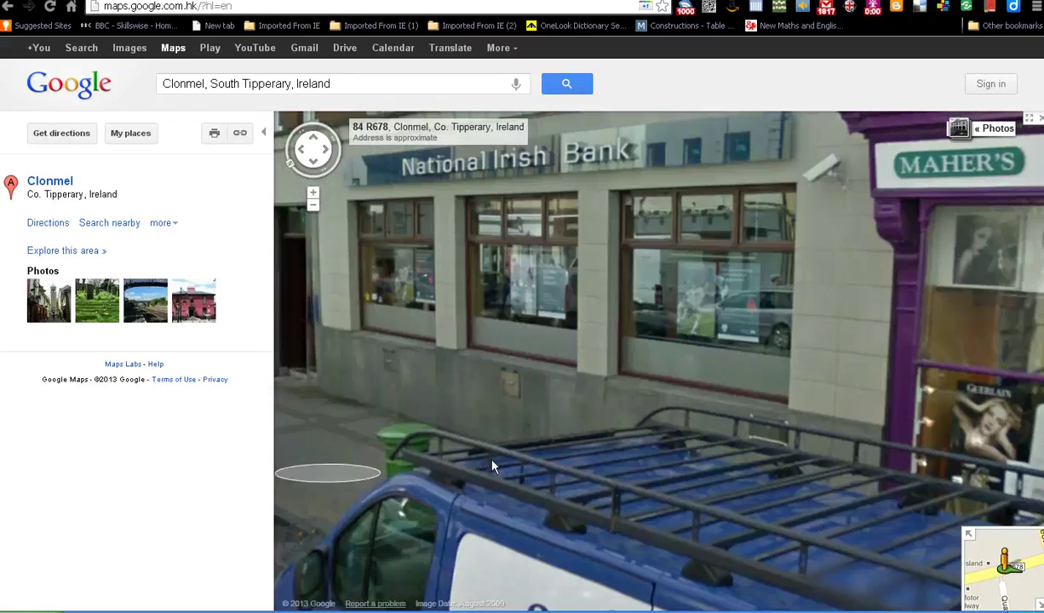
left_click_drag(667, 419, 256, 404)
left_click_drag(689, 447, 186, 427)
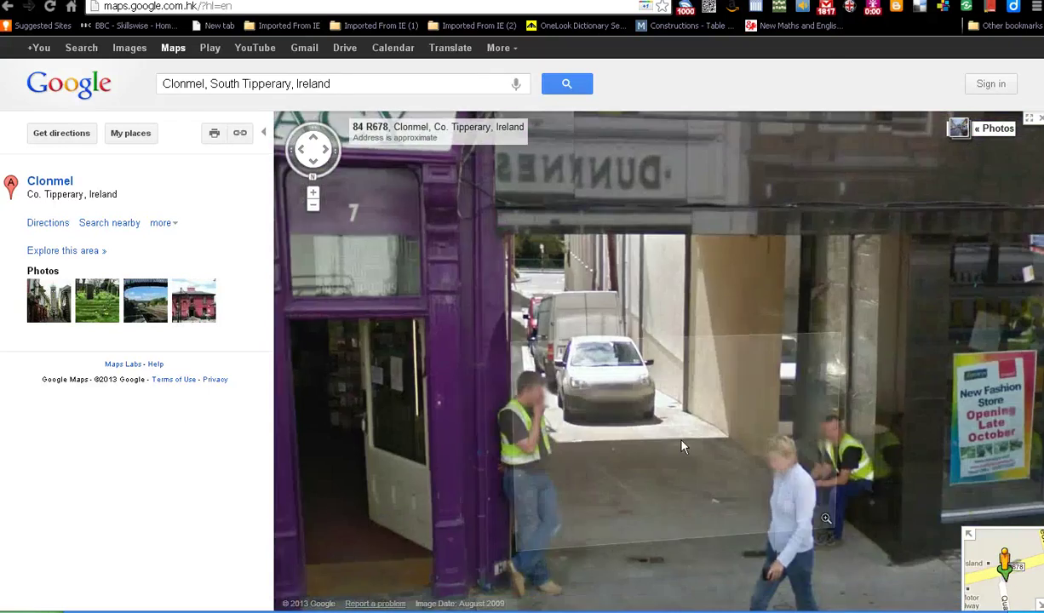
left_click_drag(683, 444, 205, 359)
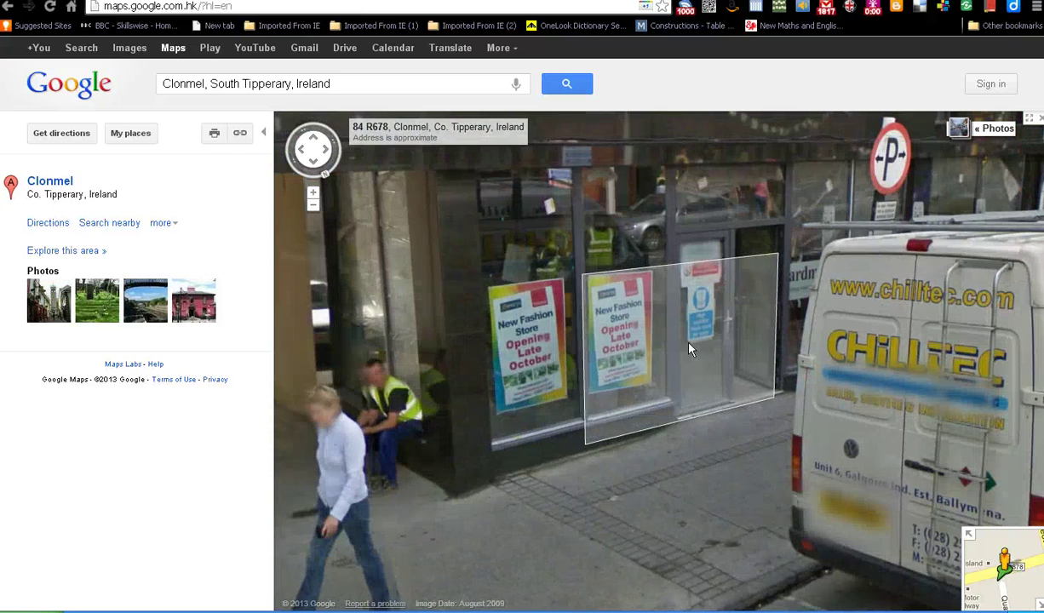
left_click(660, 327)
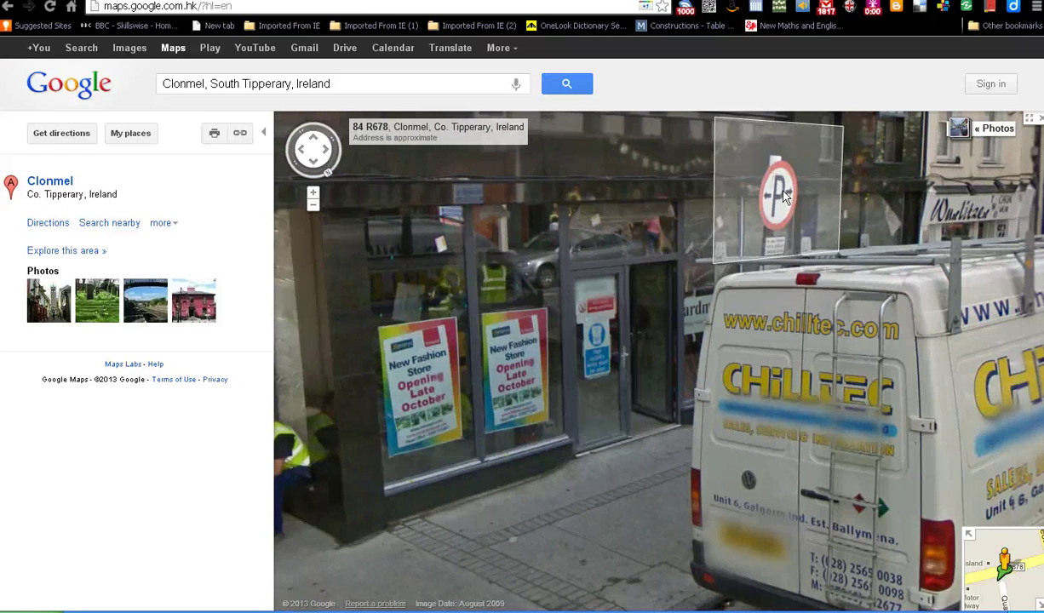
left_click_drag(626, 425, 251, 433)
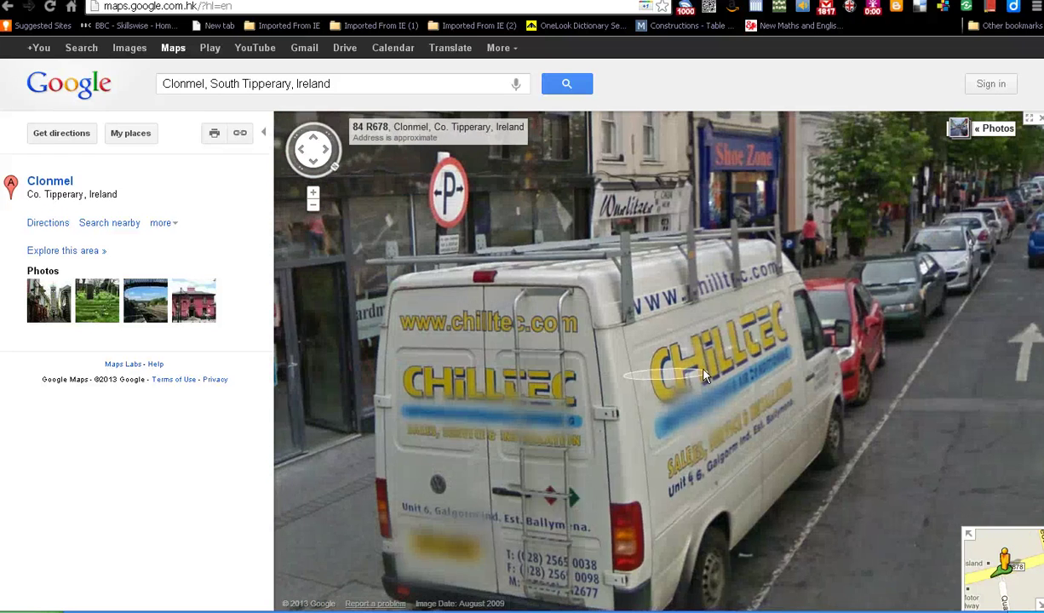
left_click_drag(1009, 470, 618, 480)
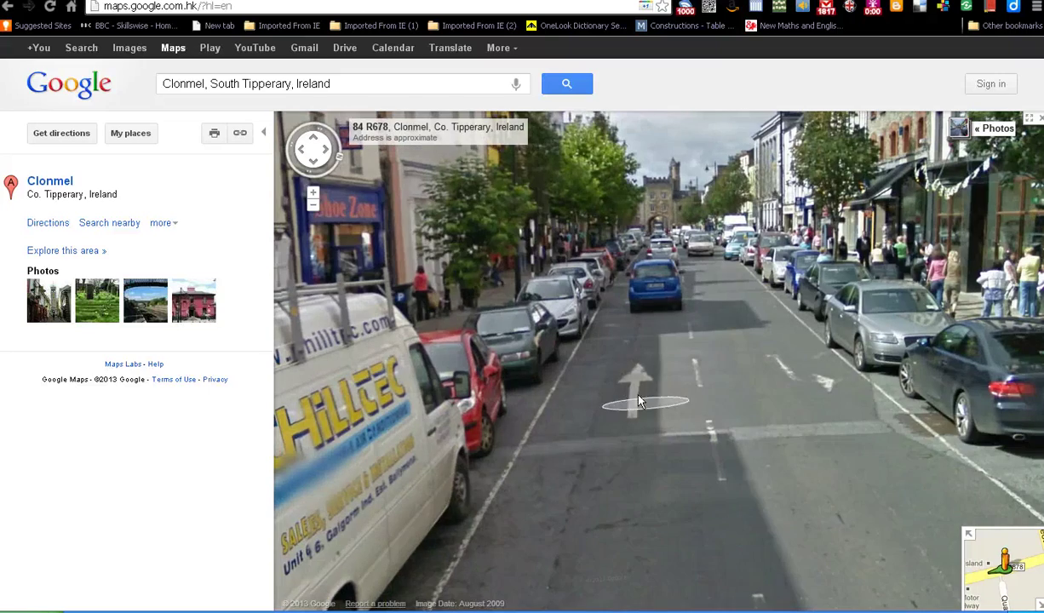
Move along O'Connell Street in Street View and bring the Site Safety sign beside the fenced-off shopfront into view
left_click(641, 394)
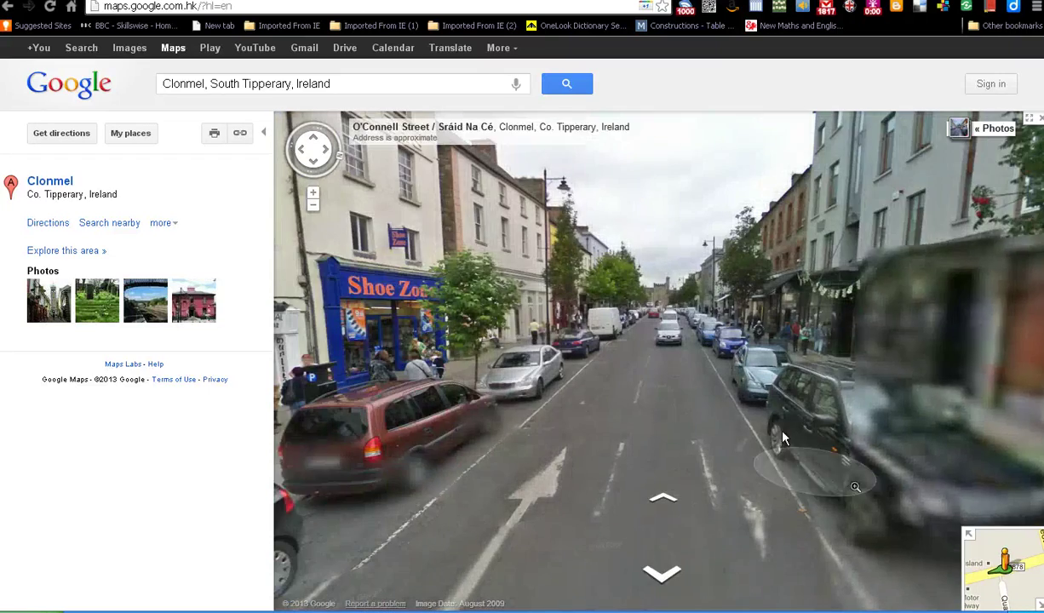
left_click(783, 438)
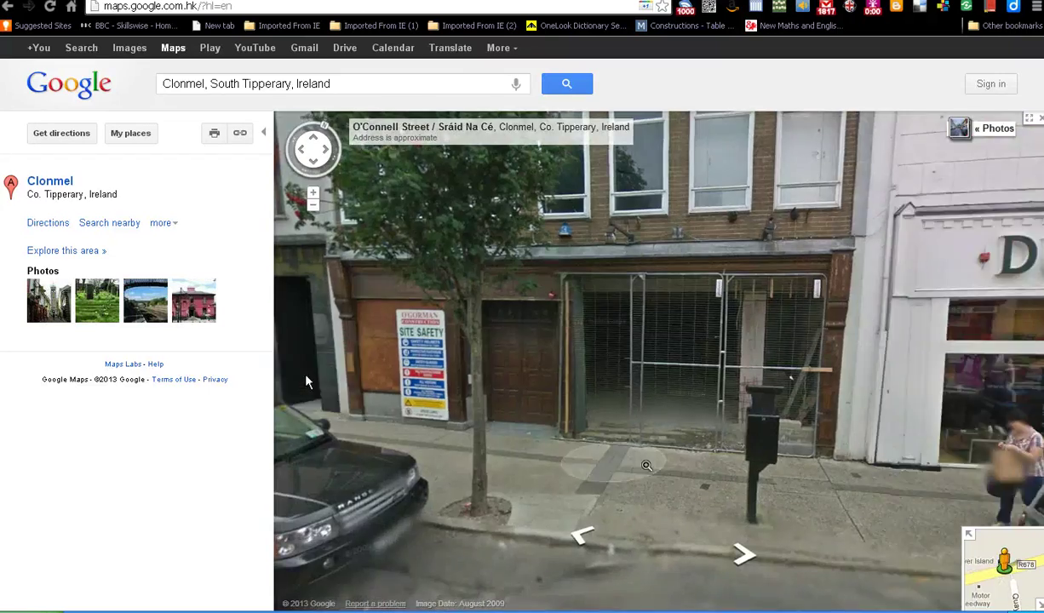
left_click_drag(305, 376, 546, 423)
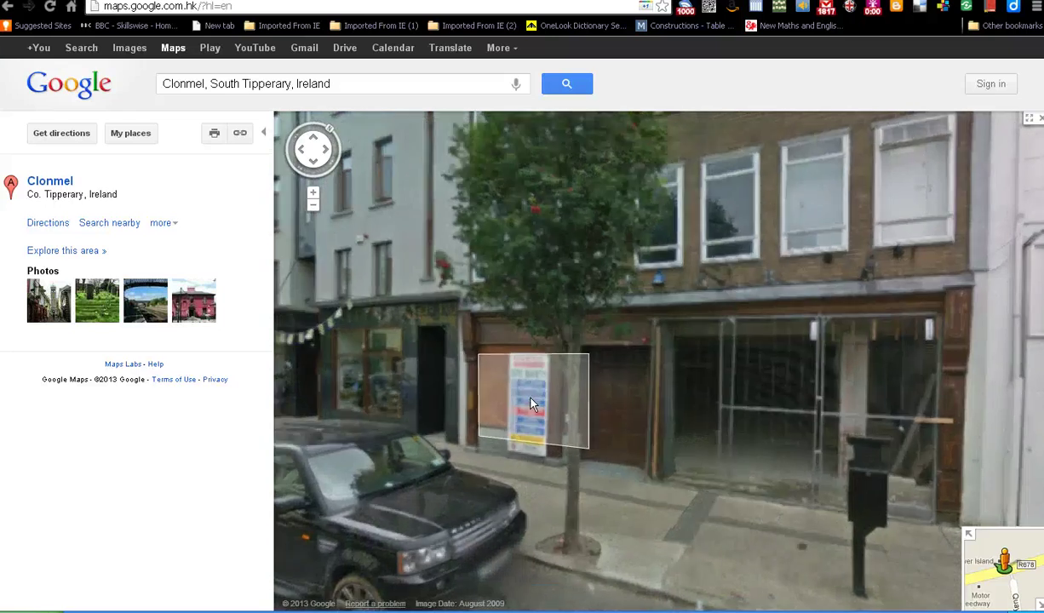
left_click(523, 393)
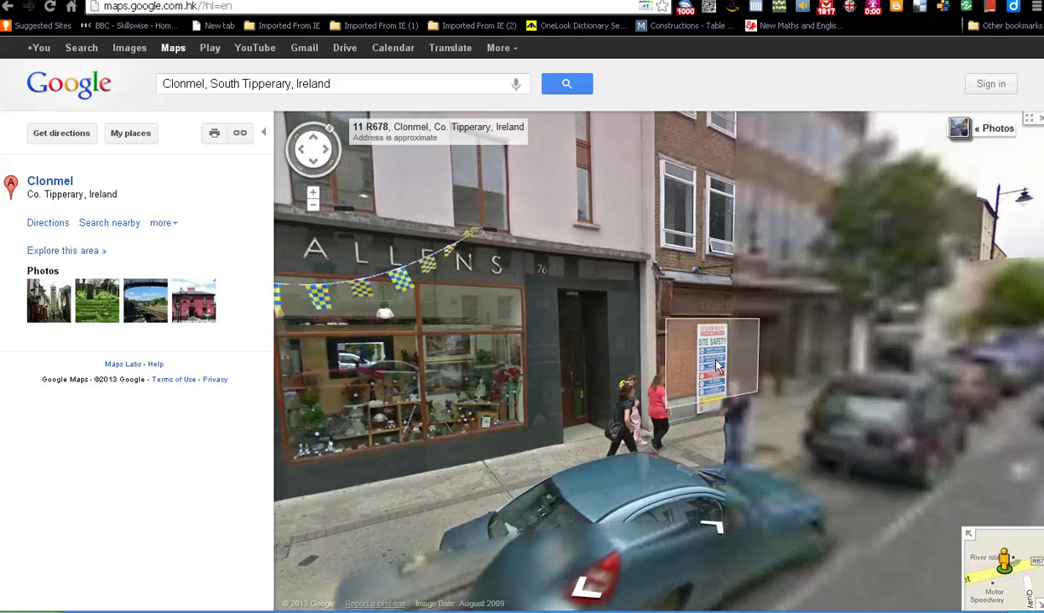
left_click(685, 343)
left_click(668, 359)
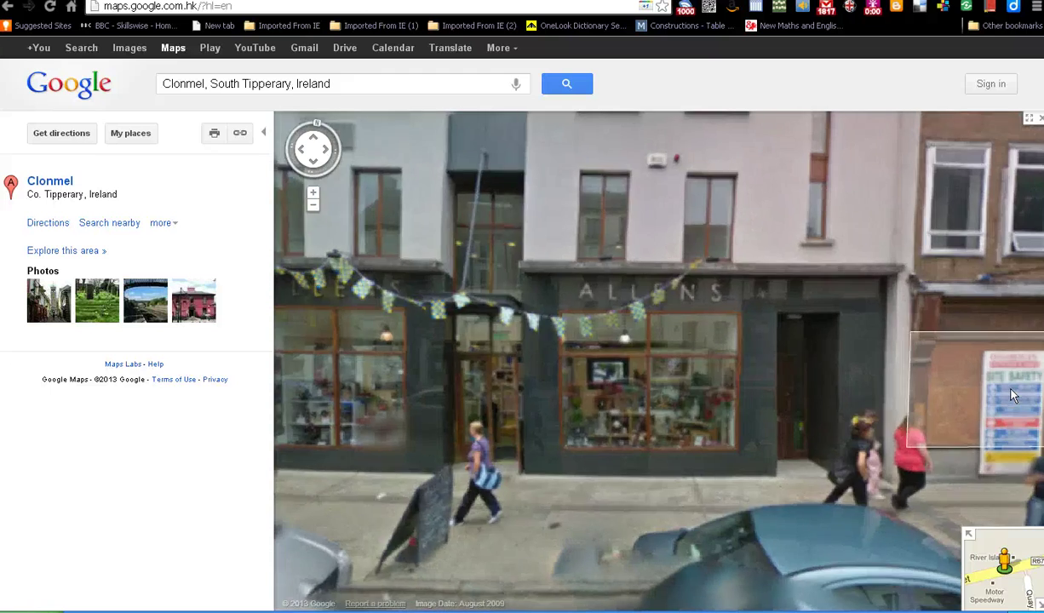
left_click(1013, 394)
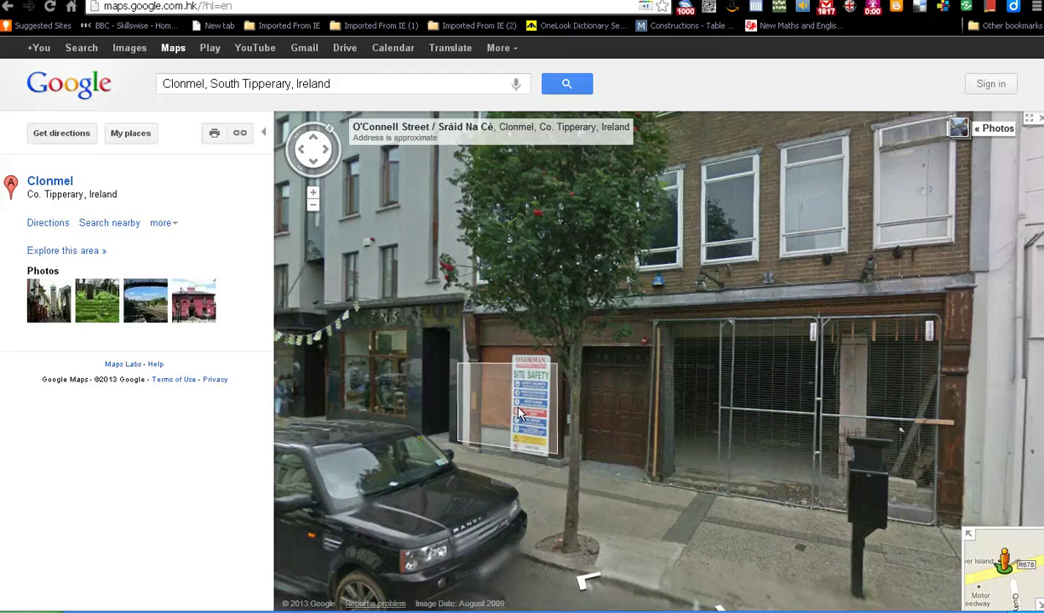
left_click_drag(519, 413, 531, 422)
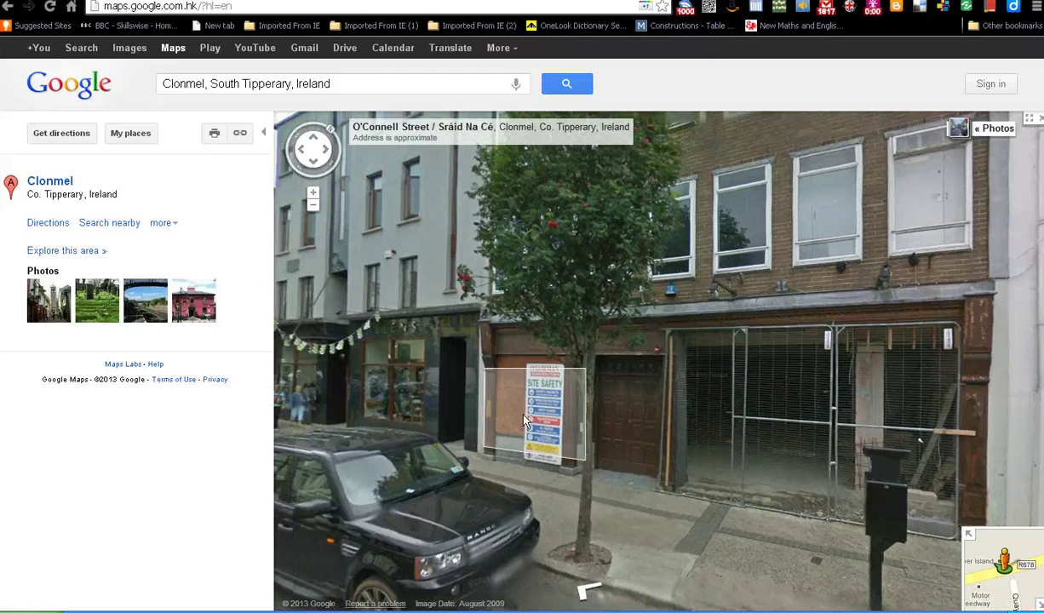